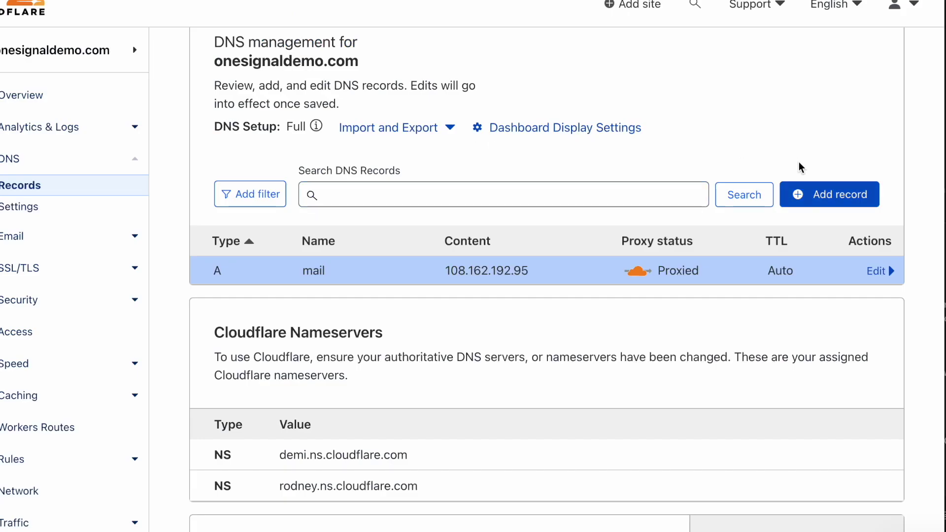
Start a new TXT record in Cloudflare named _osauth.mail.onesignaldemo.com.
click(804, 194)
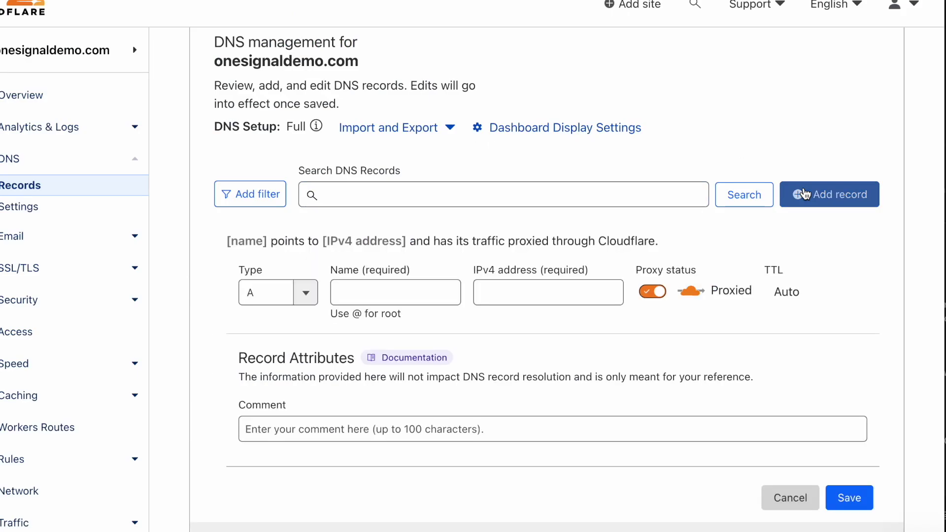
click(274, 291)
text(tx)
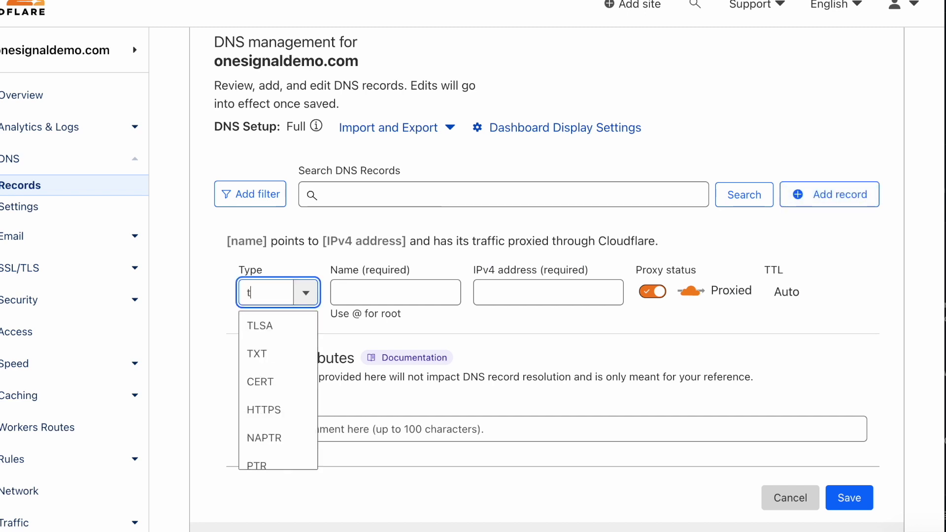
click(271, 326)
click(378, 292)
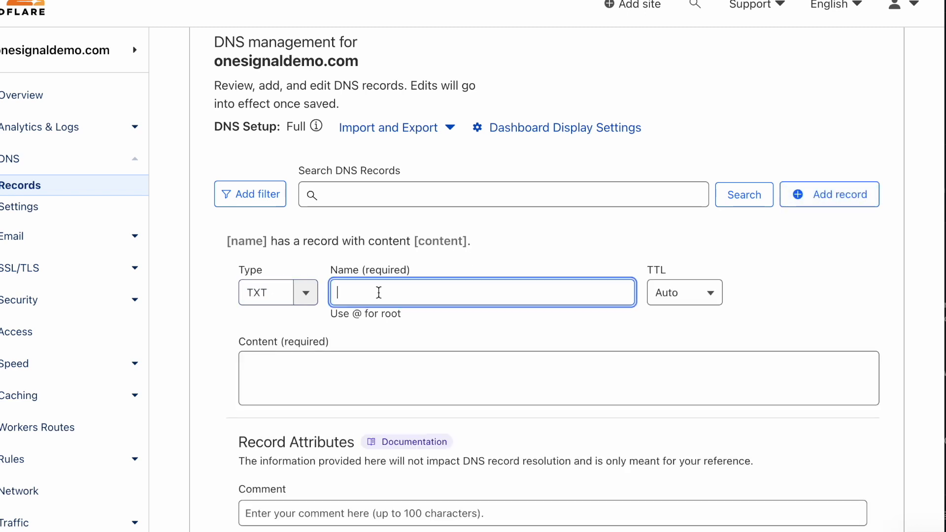
text(_osauth.mail.onesignaldemo.com)
click(497, 344)
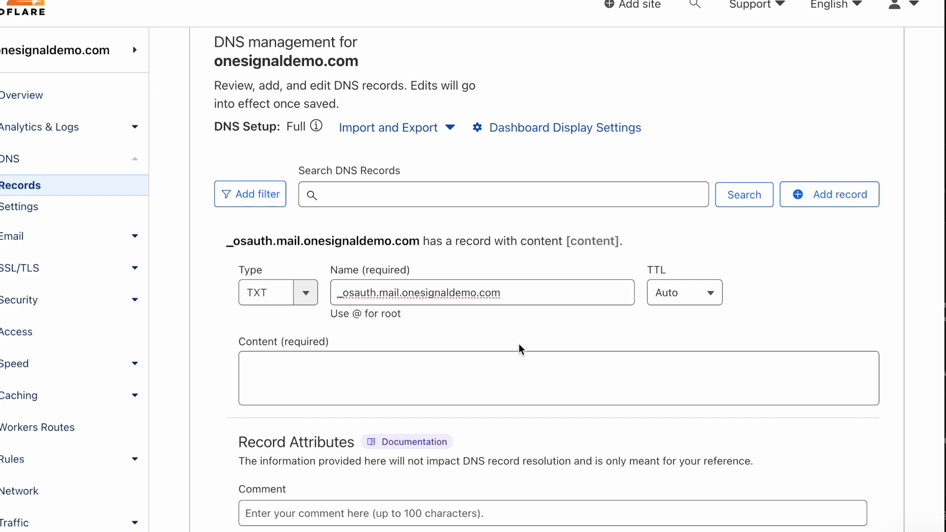
Fill the record's content with OneSignal's _osauth ownership value and save it.
key(alt+Tab)
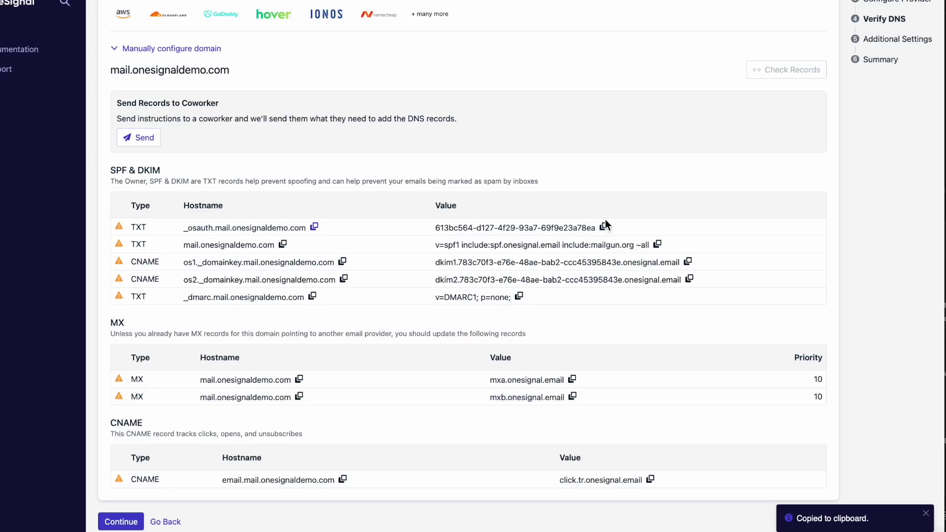
click(605, 227)
key(alt+Tab)
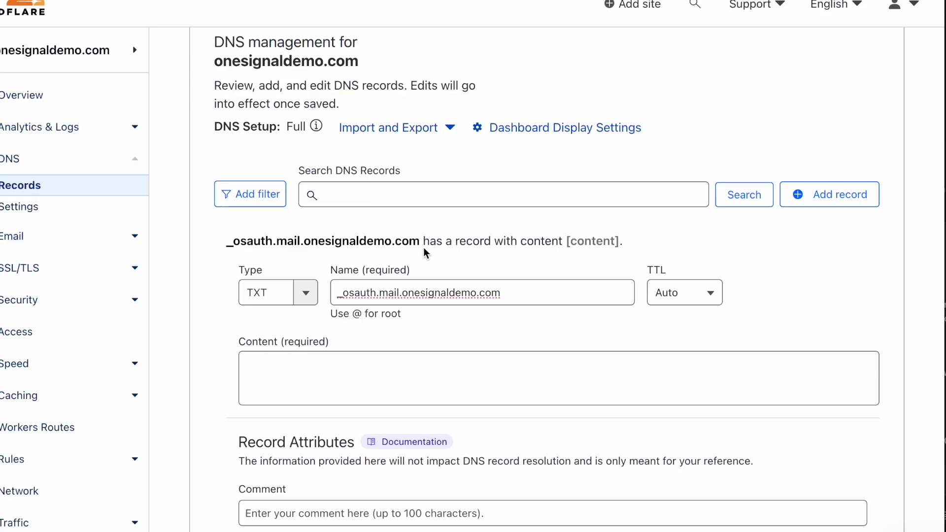
click(408, 365)
key(ctrl+v)
click(591, 348)
scroll(591, 345, down, 2)
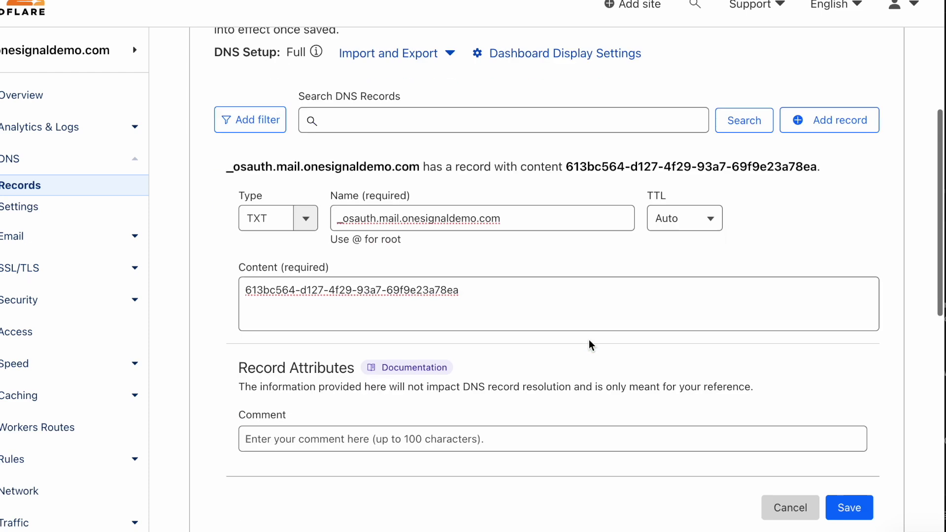
scroll(592, 345, down, 2)
click(850, 438)
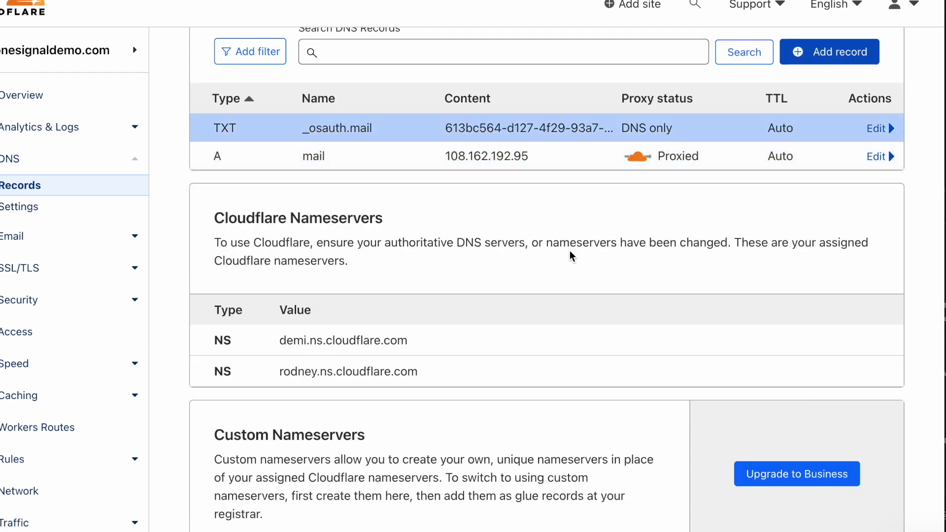
Start another TXT record named mail.onesignaldemo.com.
scroll(565, 235, up, 1)
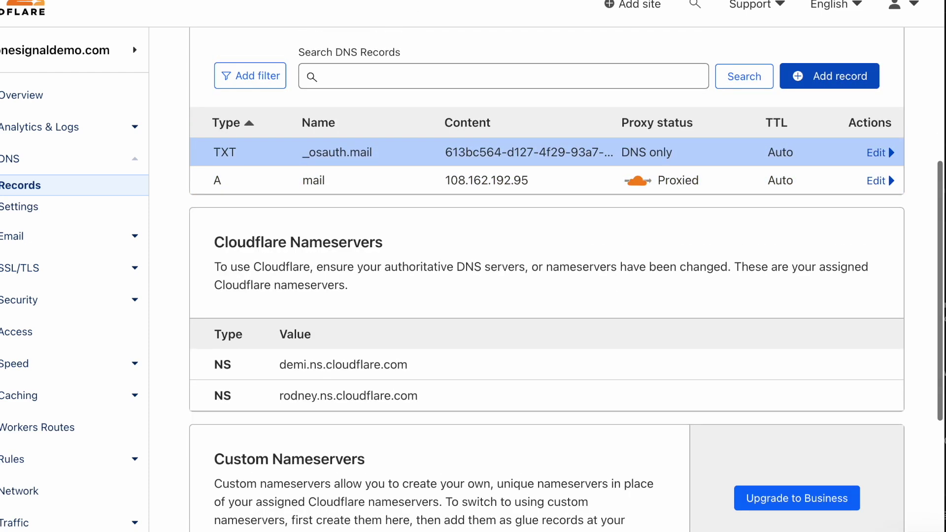
key(super+Tab)
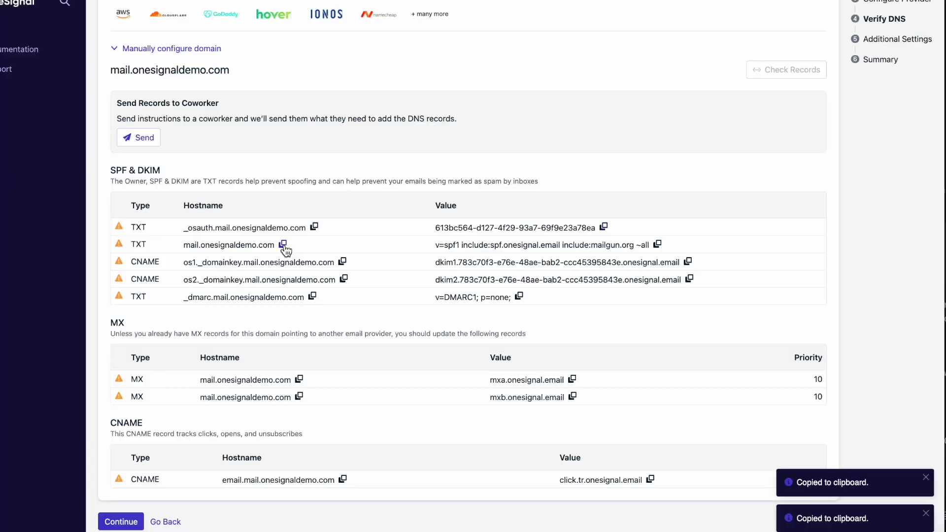
key(super+Tab)
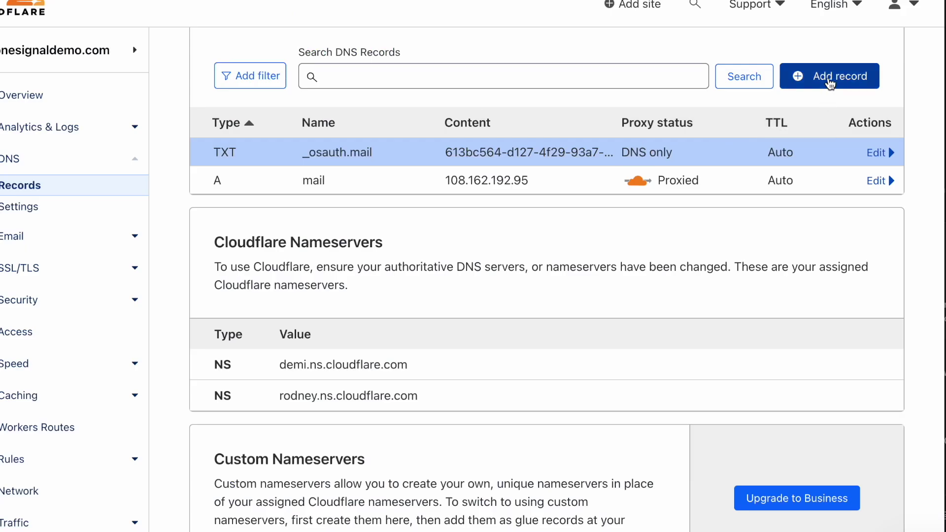
click(828, 81)
click(343, 173)
key(super+v)
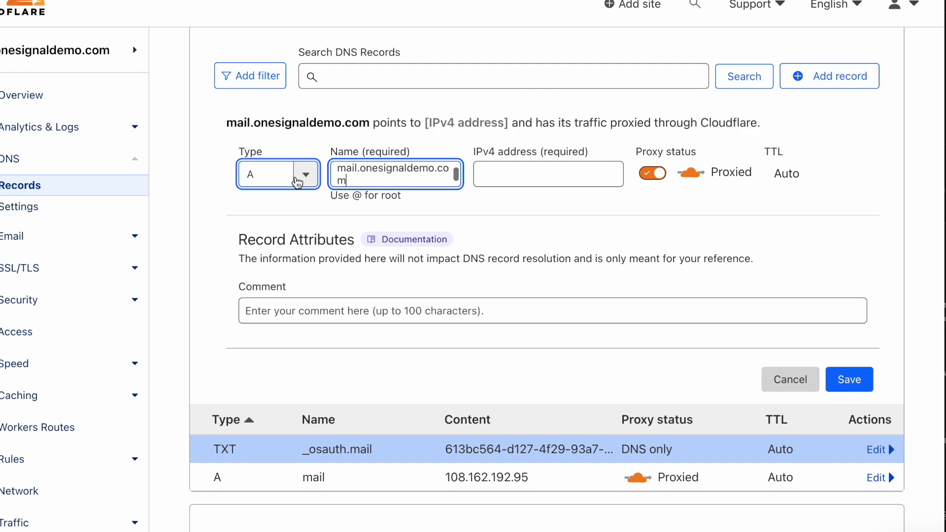
click(268, 177)
text(tx)
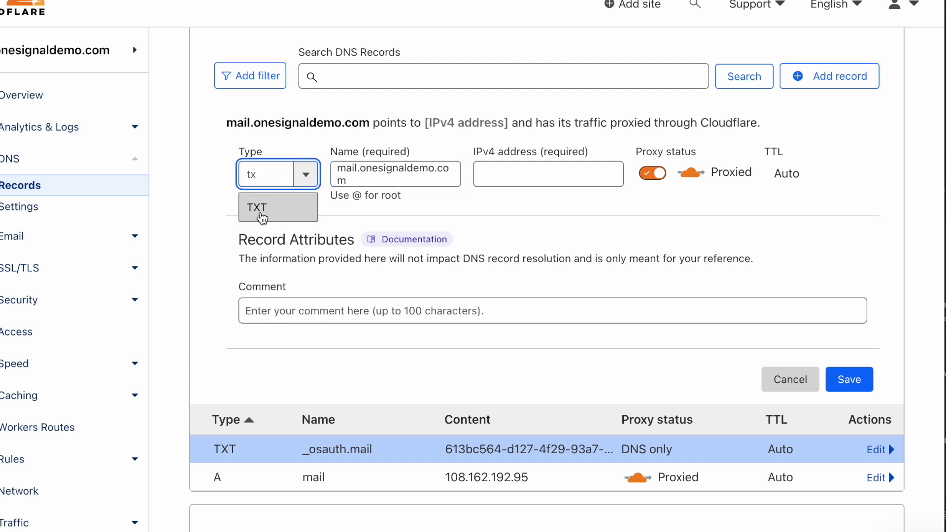
click(259, 213)
Set its content to v=spf1 include:spf.onesignal.email include:mailgun.org ~all and save.
key(super+Tab)
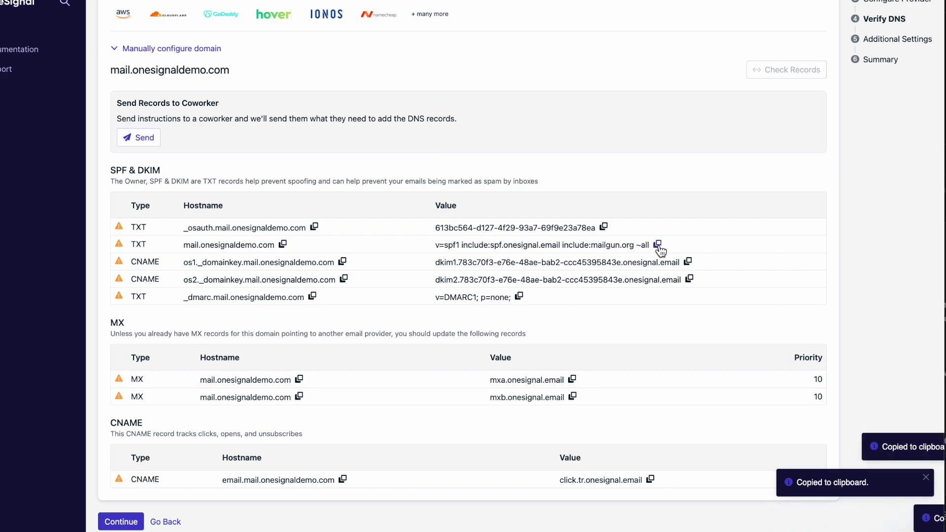
key(super+Tab)
click(423, 265)
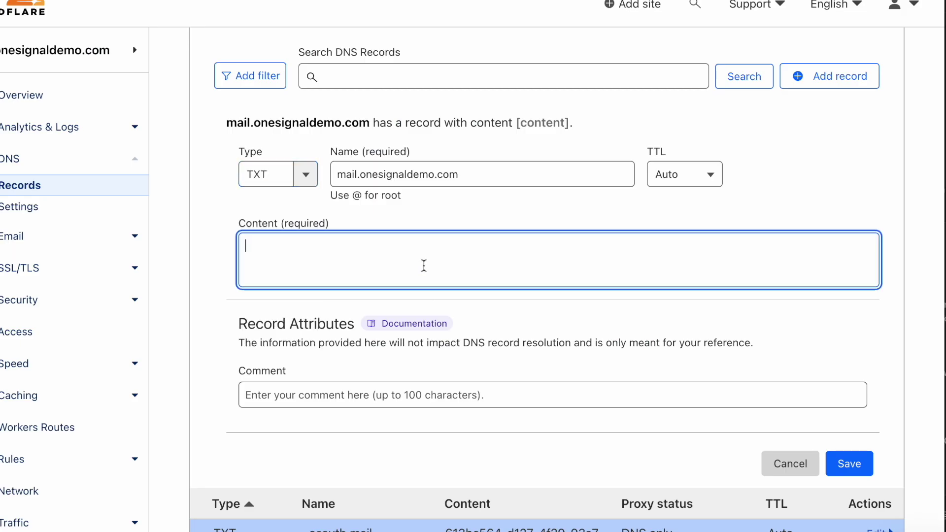
key(super+v)
click(612, 327)
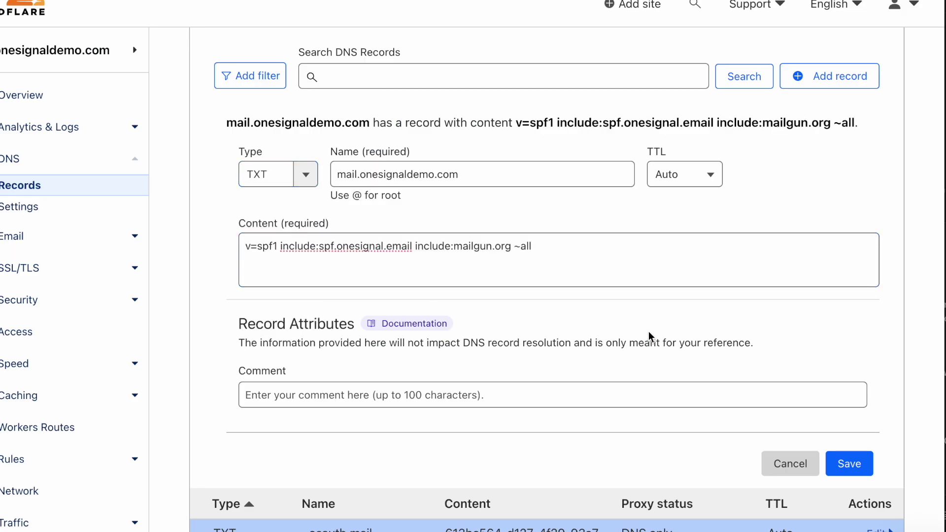
click(857, 464)
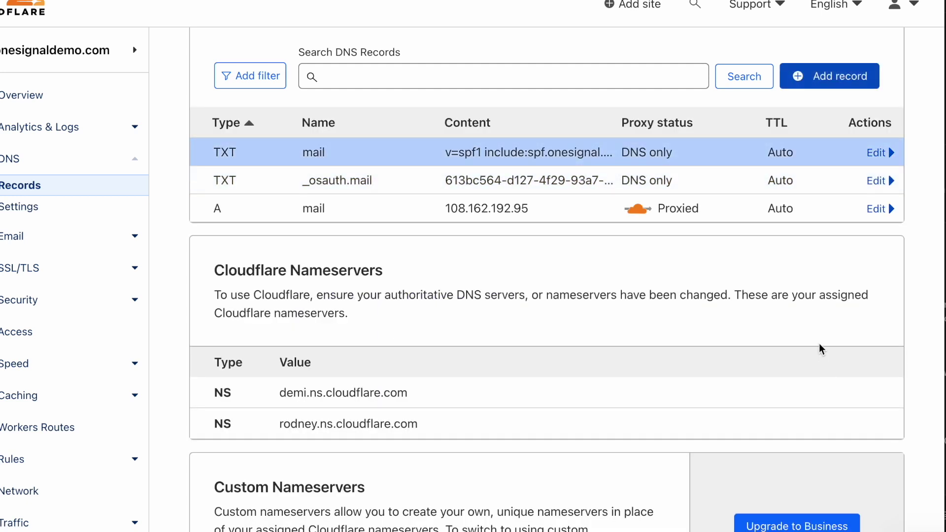
Start a CNAME record named with OneSignal's os1._domainkey.mail hostname.
key(super+Tab)
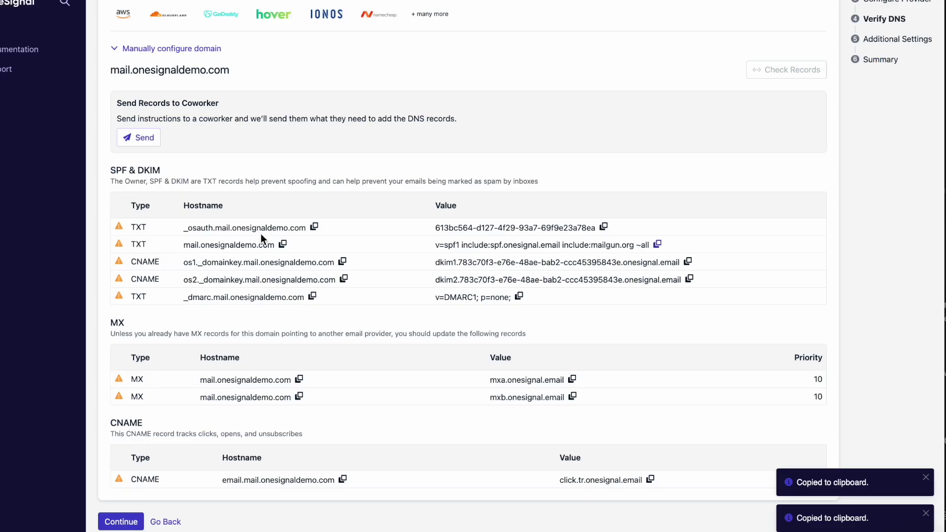
click(342, 261)
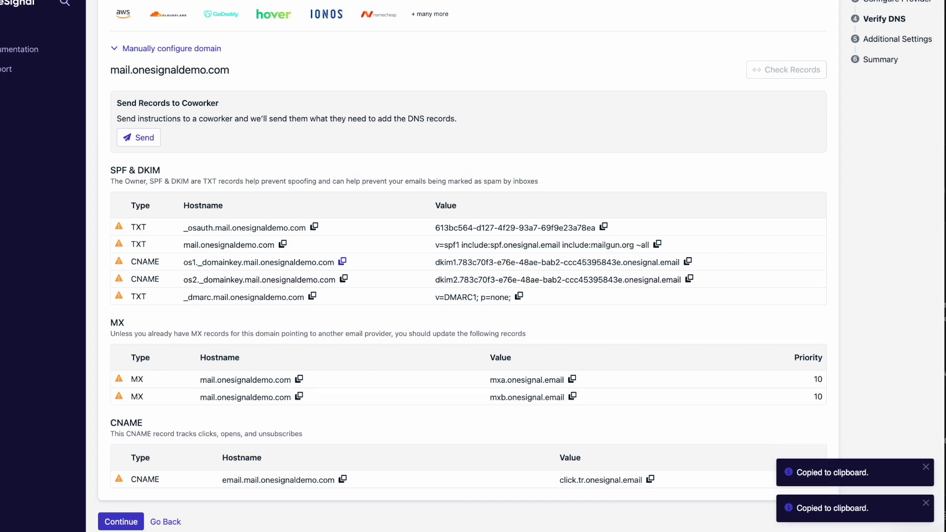
key(super+Tab)
click(791, 79)
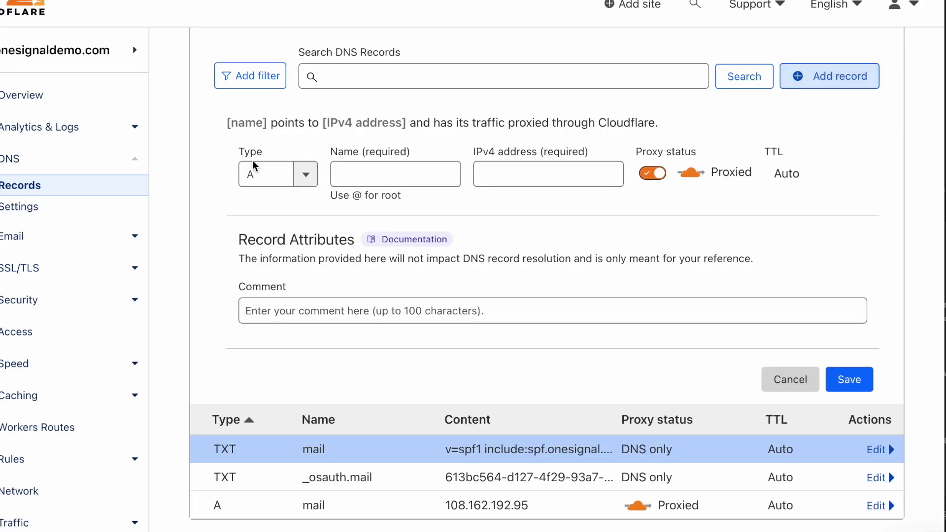
click(253, 175)
text(cn)
click(253, 207)
click(380, 174)
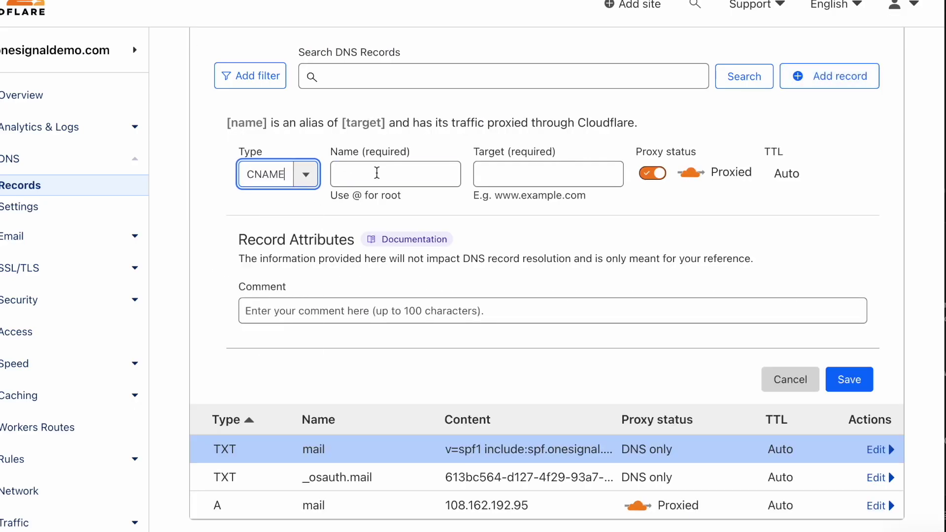
key(super+v)
click(494, 230)
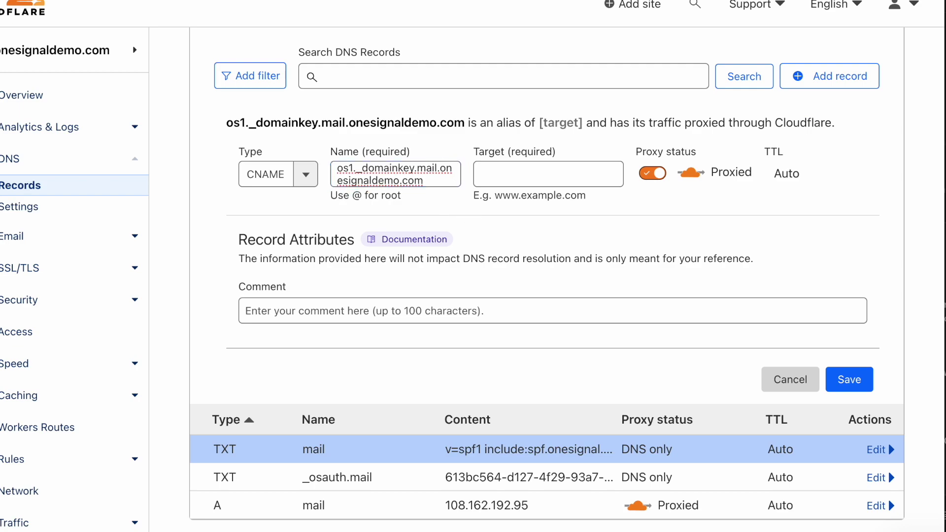
Point it at OneSignal's dkim1 target, make it DNS only, and save.
key(super+Tab)
click(687, 262)
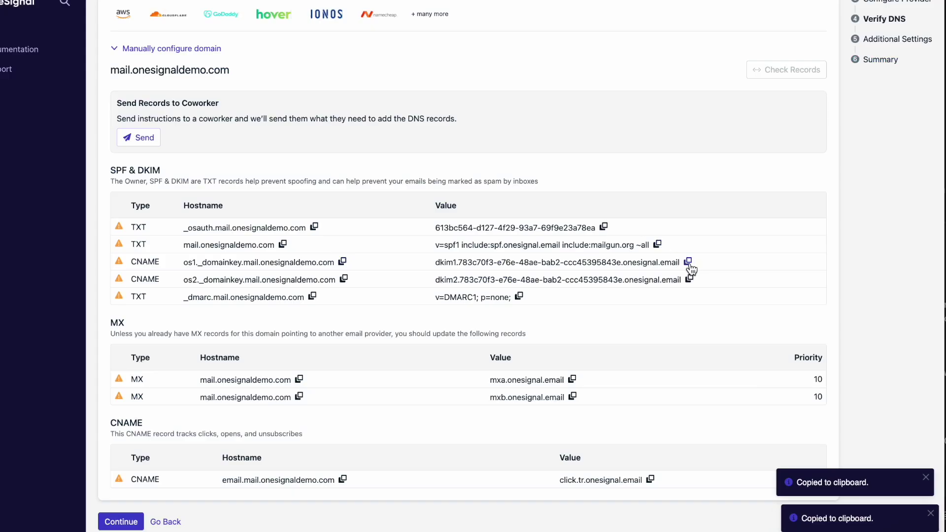
key(super+Tab)
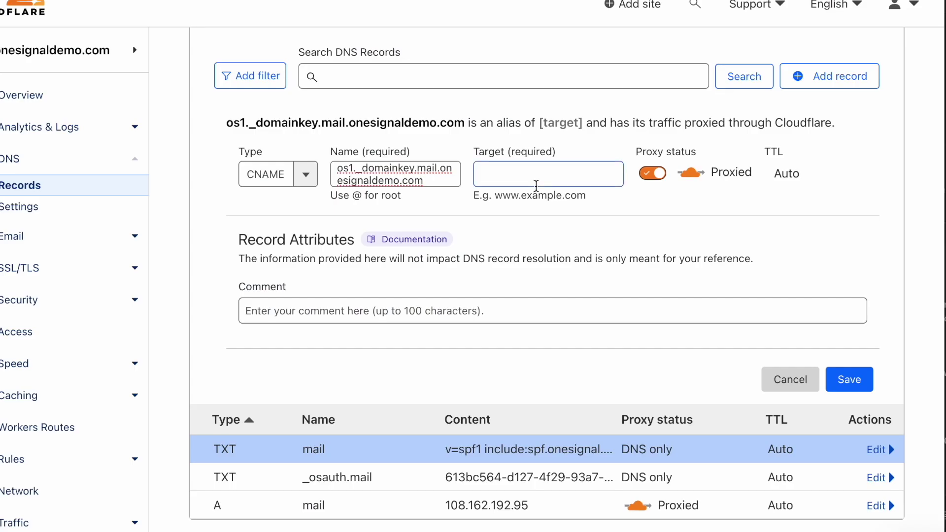
click(536, 186)
key(super+v)
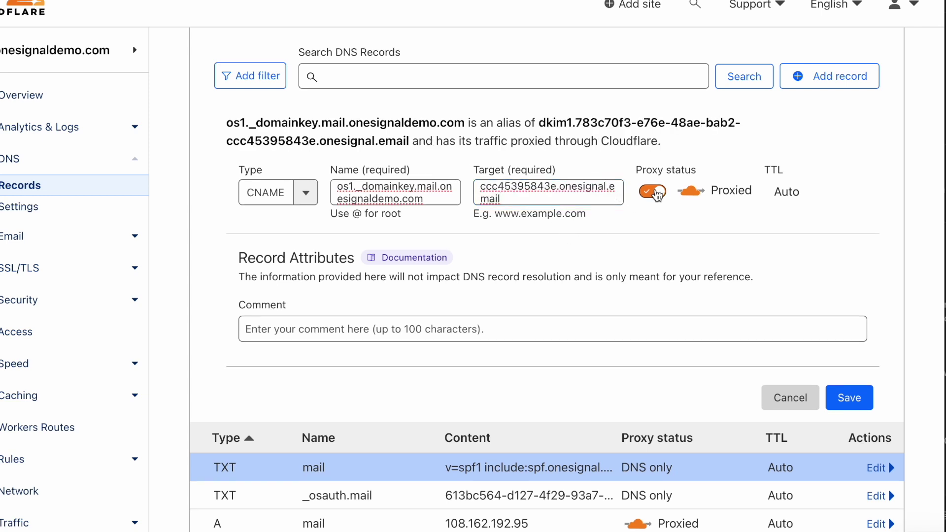
click(655, 193)
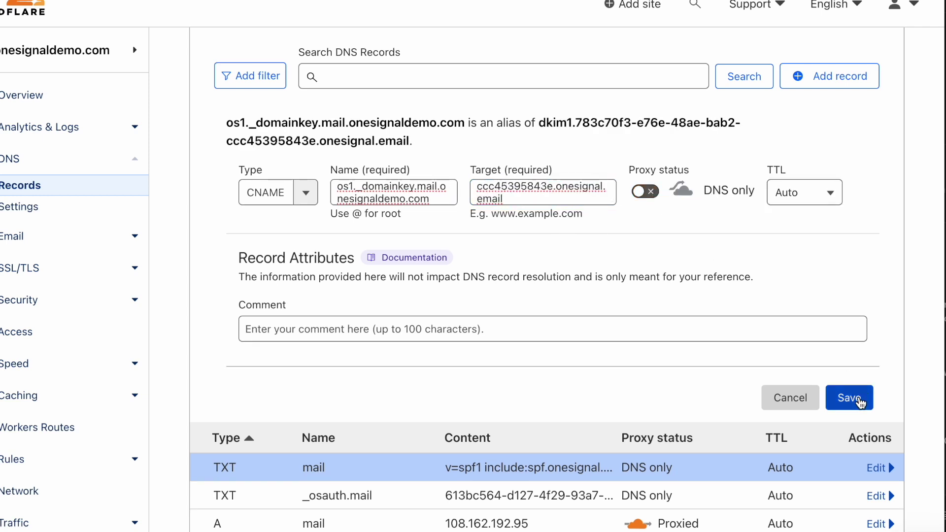
click(860, 402)
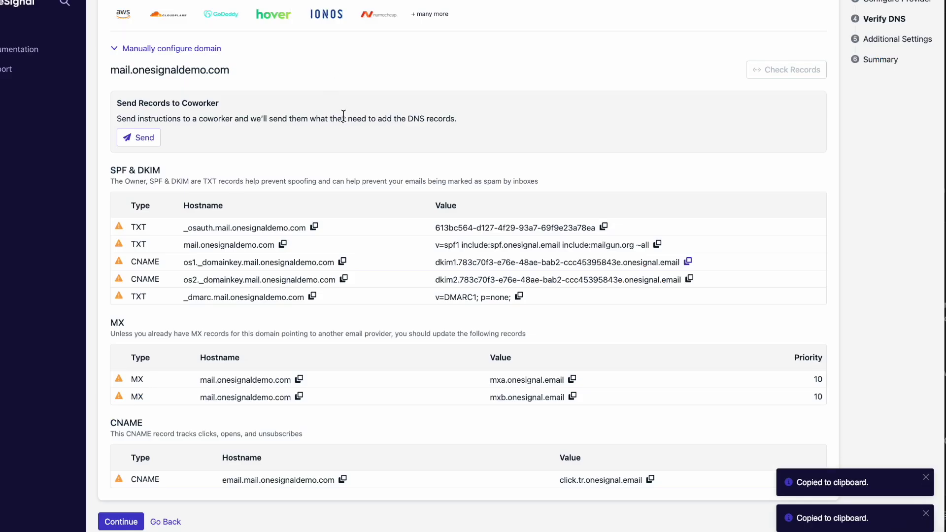
click(344, 279)
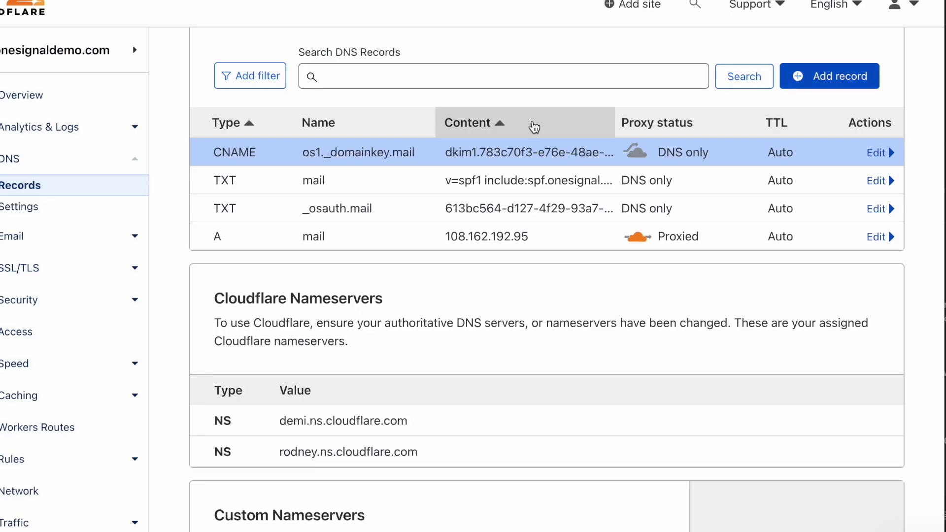
Start a CNAME record named os2._domainkey.mail.
click(877, 85)
click(281, 173)
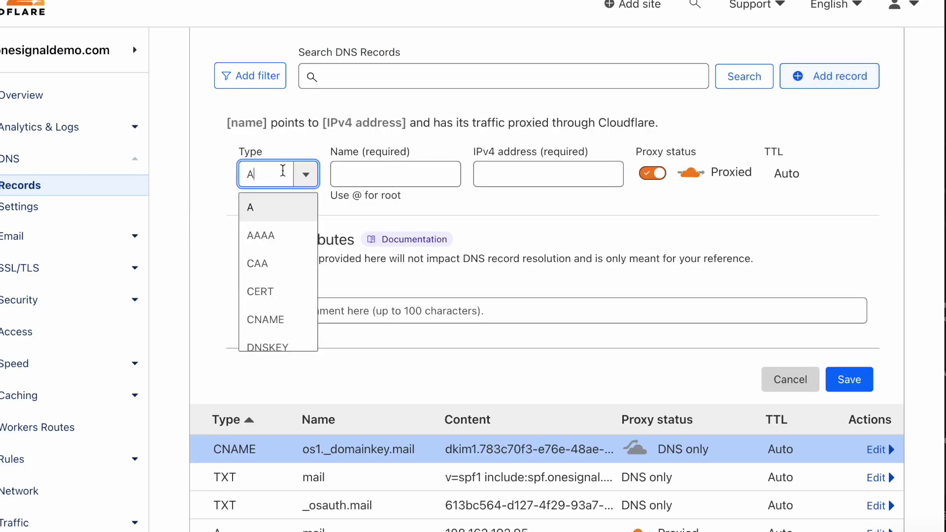
text(cn)
key(Return)
click(368, 176)
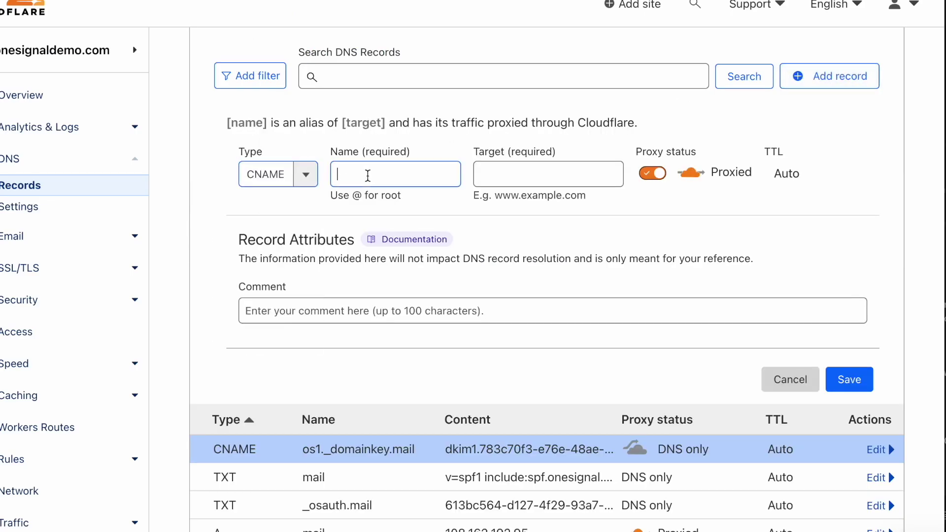
key(ctrl+v)
Point it at OneSignal's dkim2 target, set it to DNS only, and save.
click(689, 279)
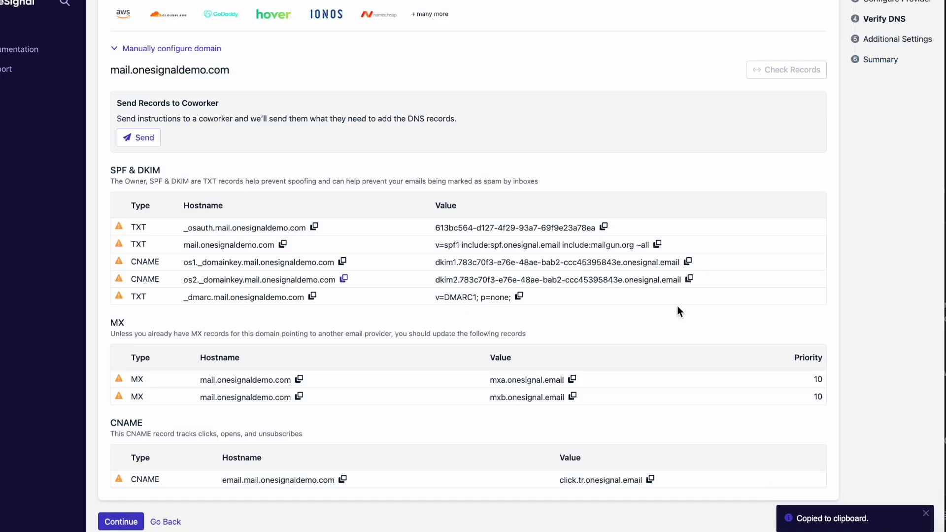
click(689, 279)
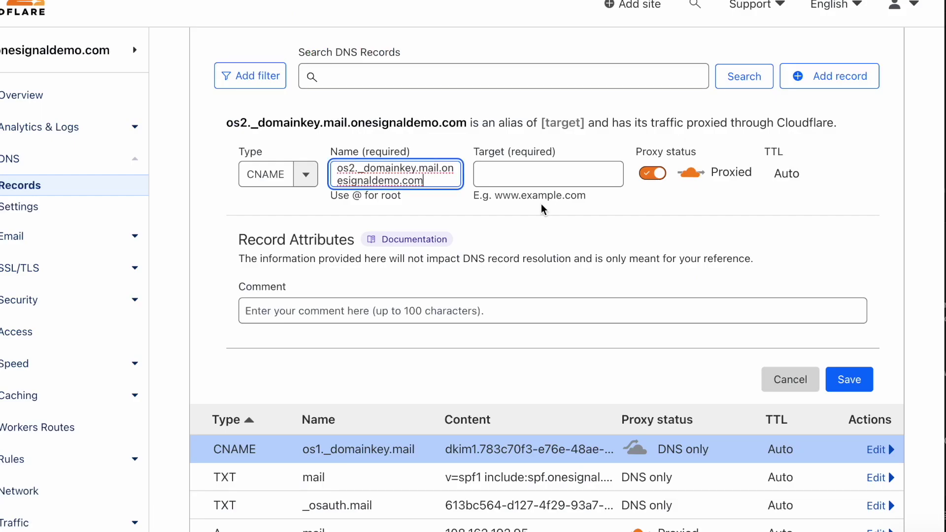
click(559, 170)
key(ctrl+v)
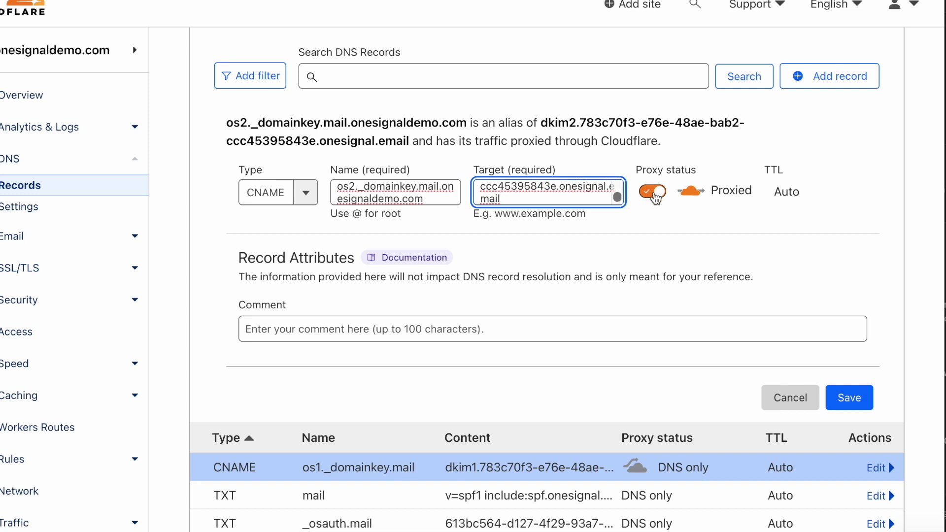
click(653, 192)
click(851, 394)
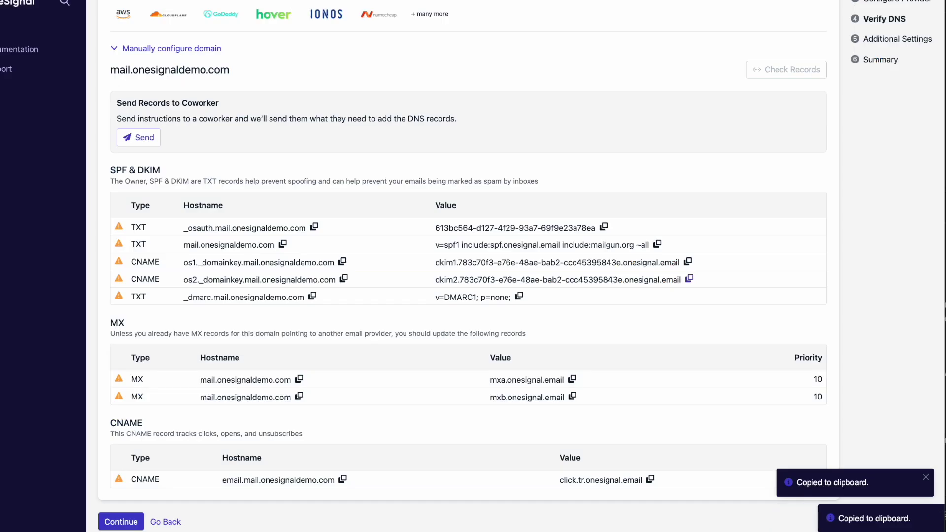
click(312, 297)
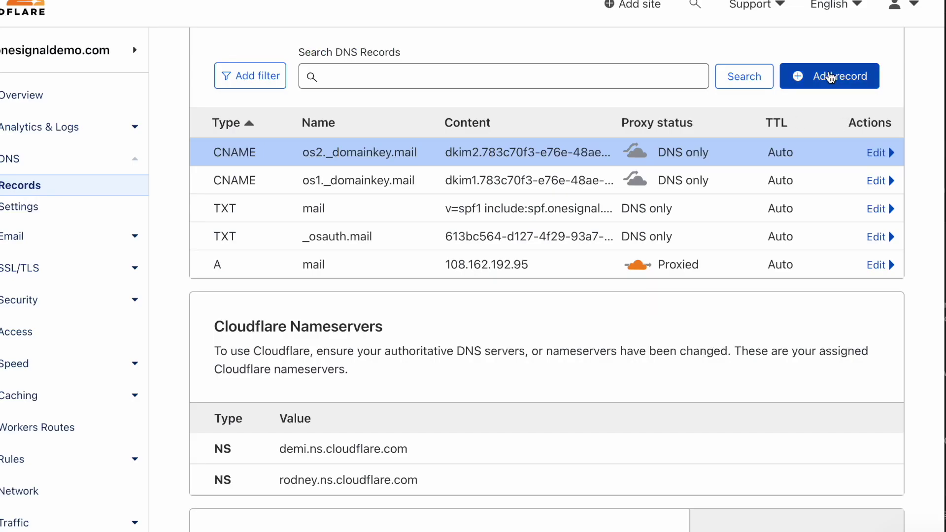
Start a TXT record named with the _dmarc.mail hostname.
click(831, 78)
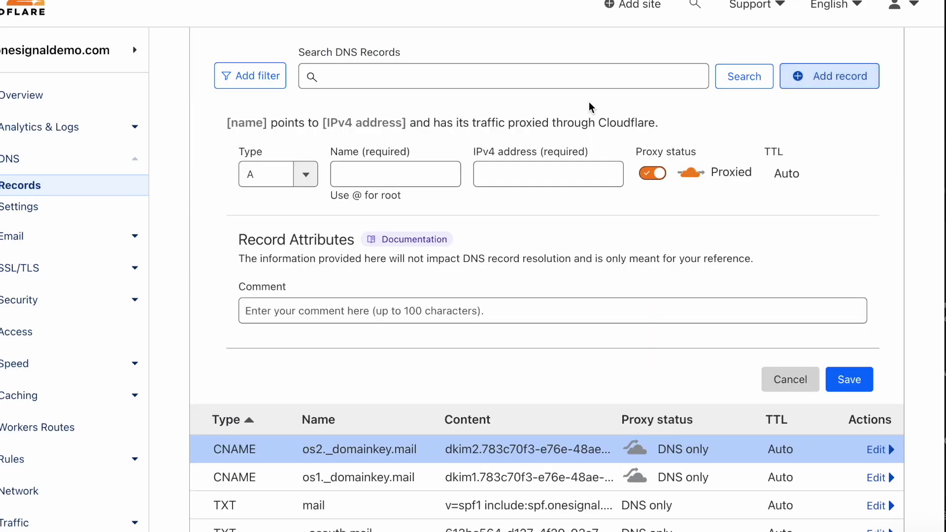
click(268, 177)
key(BackSpace)
text(tx)
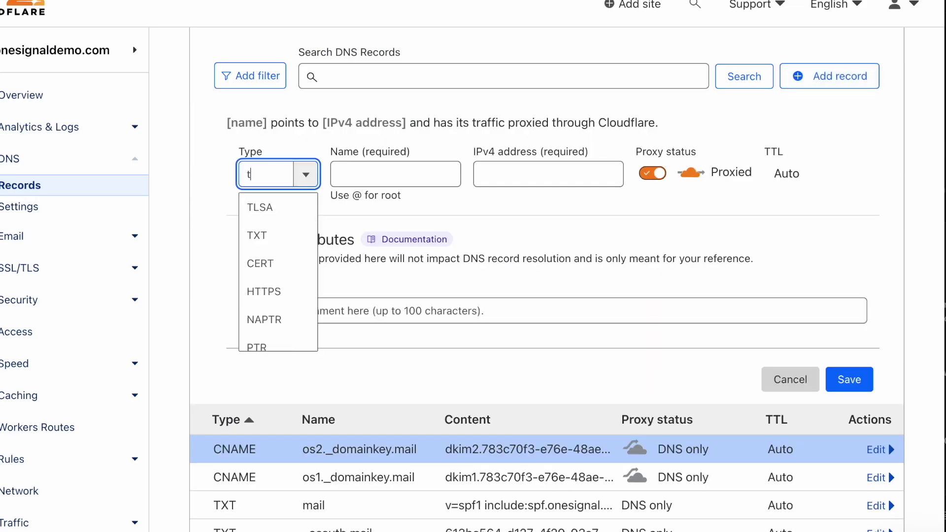
click(265, 209)
click(360, 173)
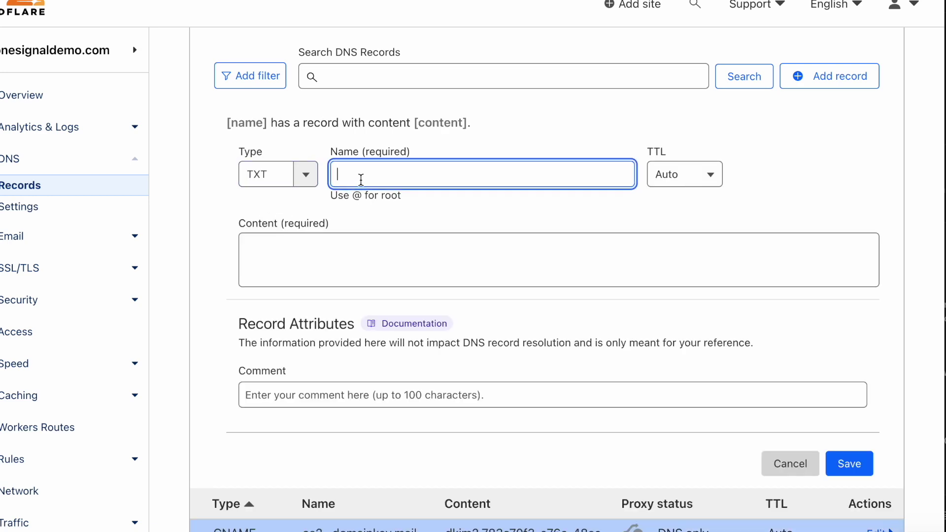
key(ctrl+v)
Set its content to v=DMARC1; p=none; and save the record.
key(alt+Tab)
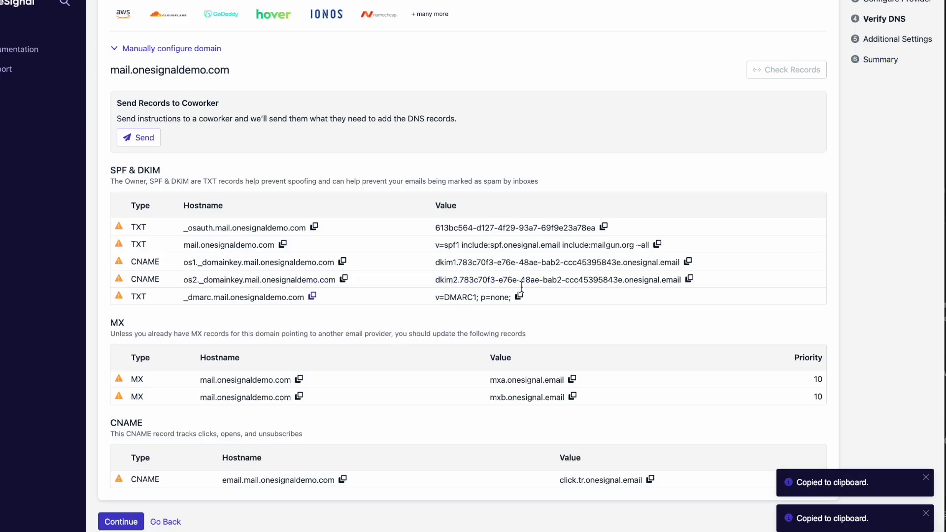
click(519, 296)
key(alt+Tab)
click(363, 253)
key(ctrl+v)
click(830, 460)
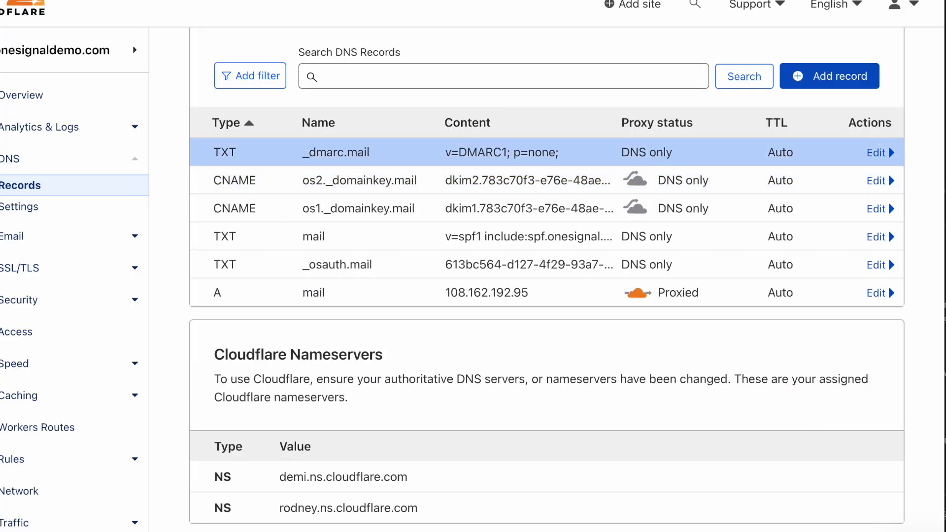
key(alt+Tab)
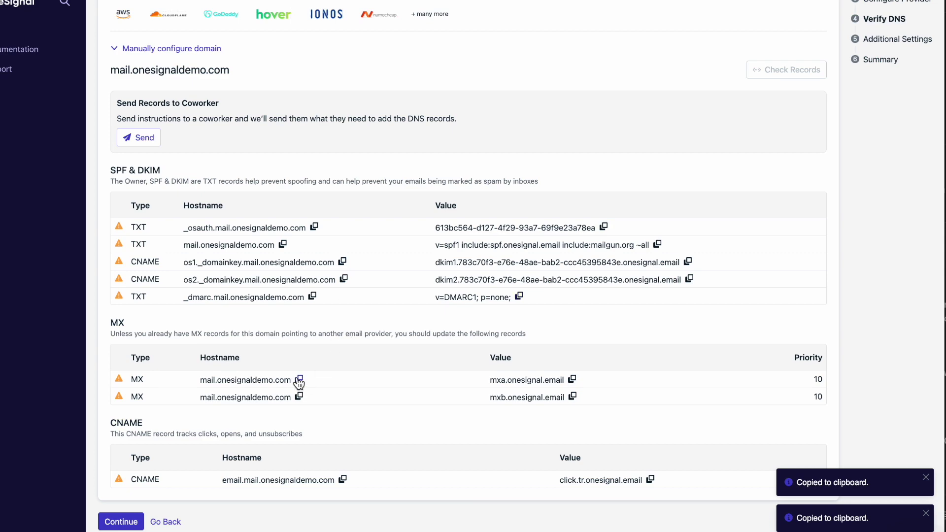
key(alt+Tab)
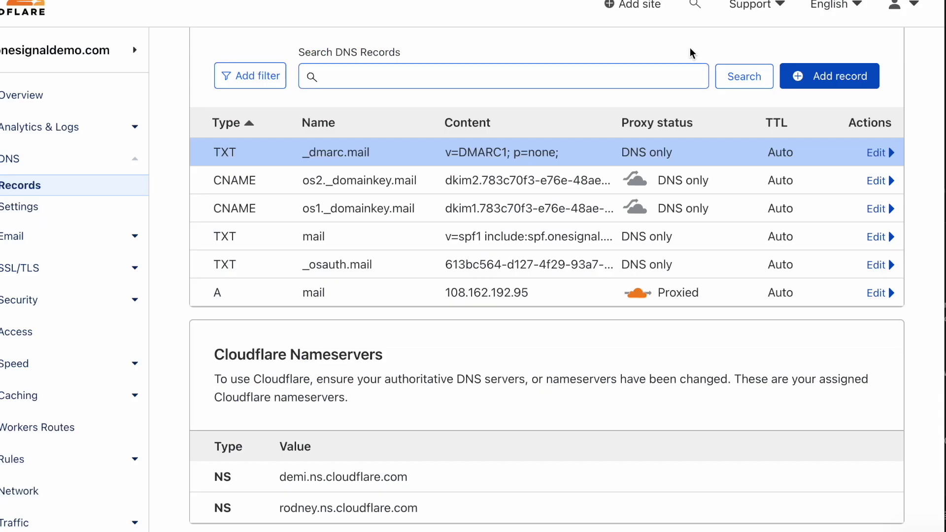
Start an MX record named mail.onesignaldemo.com.
click(803, 84)
click(263, 175)
text(mx)
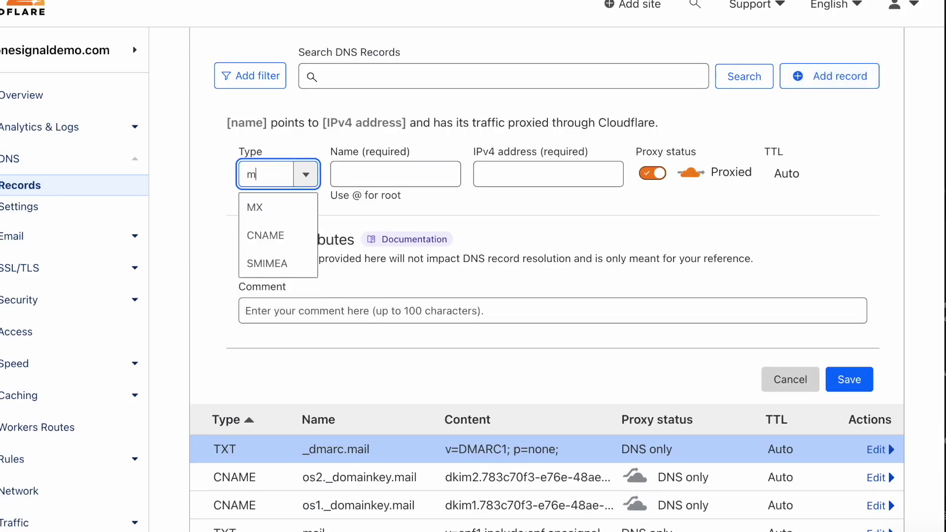
click(263, 198)
click(382, 172)
key(ctrl+v)
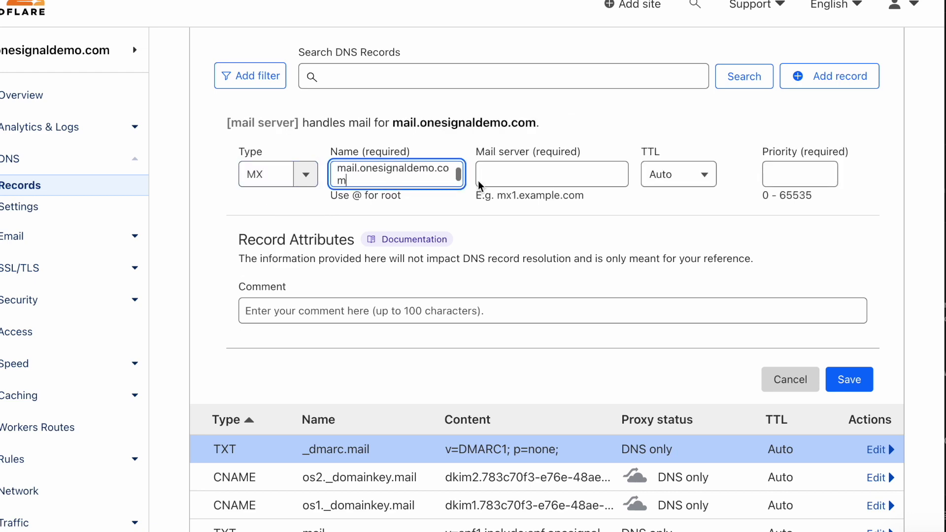
Set its mail server to mxa.onesignal.email with priority 10 and save.
key(alt+Tab)
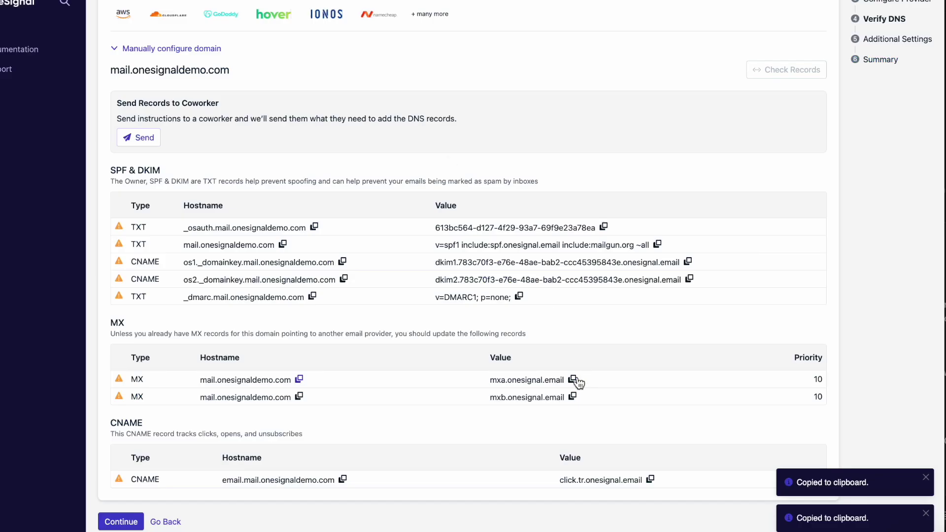
click(573, 380)
key(alt+Tab)
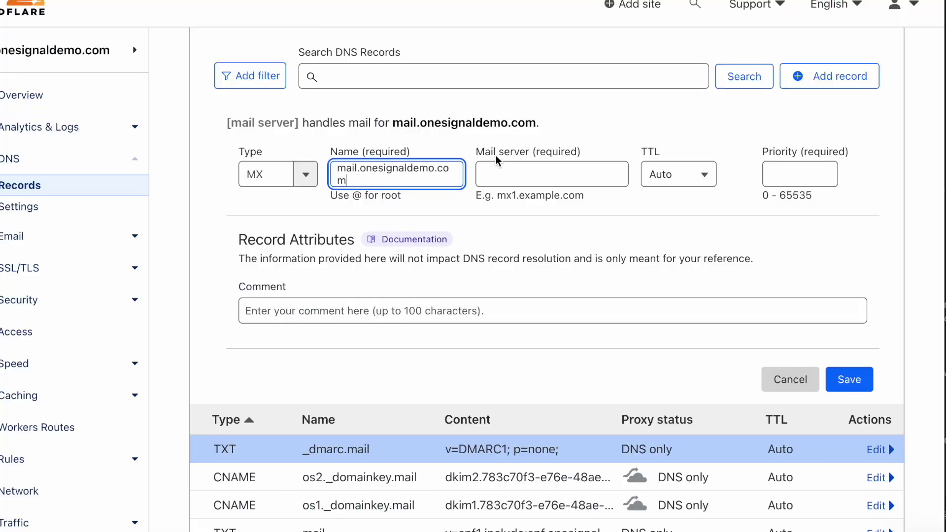
click(498, 172)
key(ctrl+v)
click(764, 185)
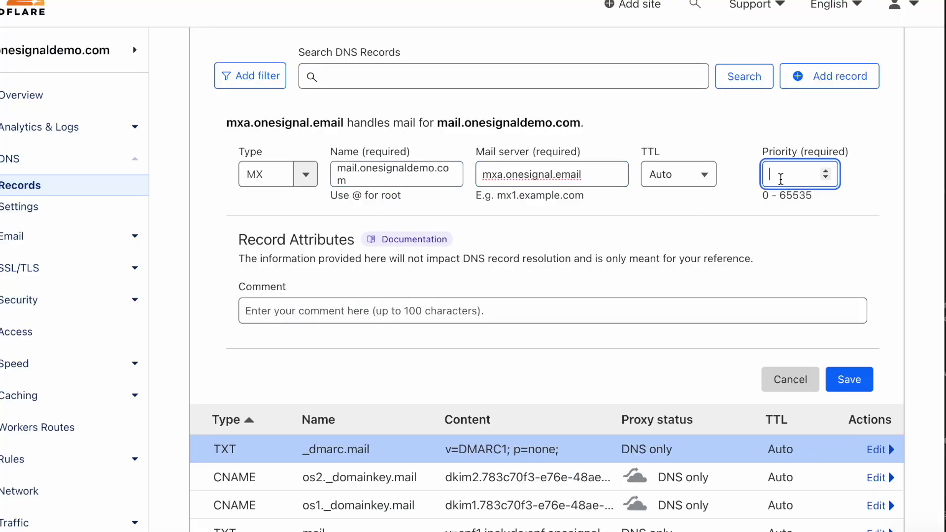
text(10)
click(669, 254)
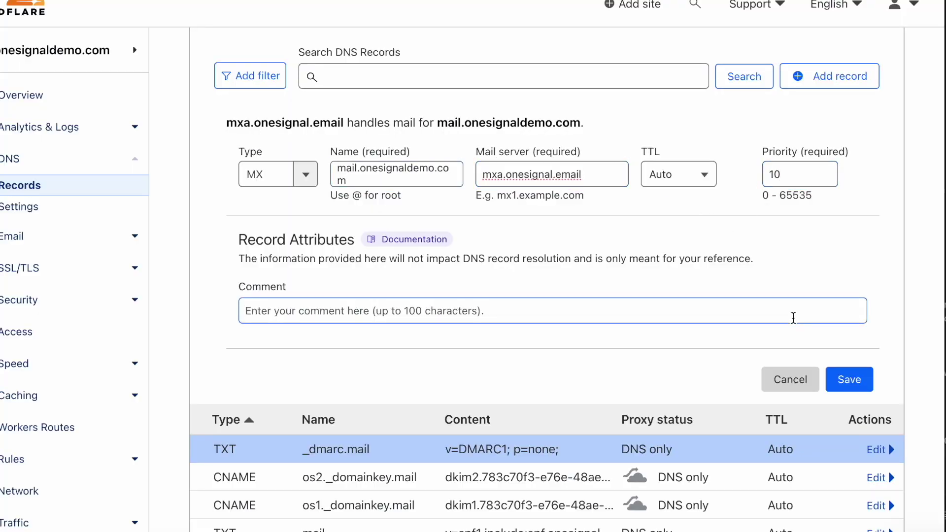
click(848, 380)
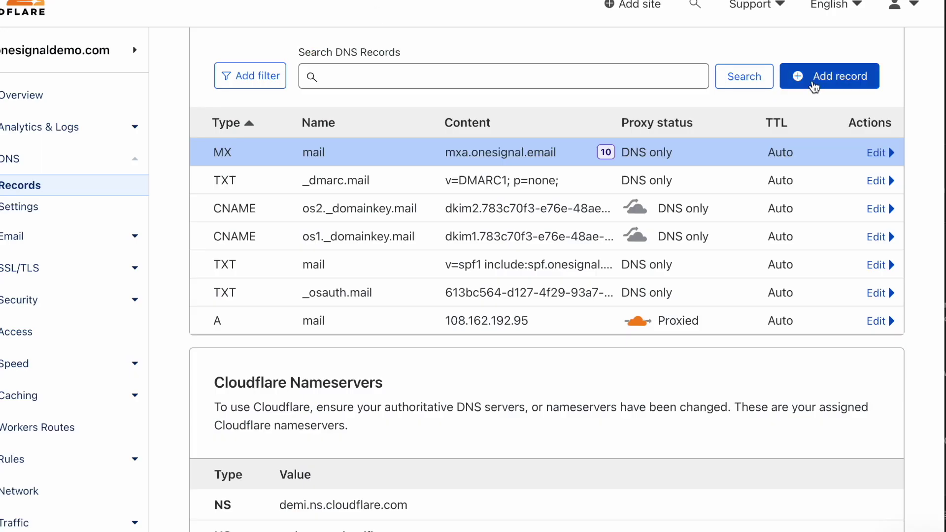
Start a second MX record named mail.onesignaldemo.com.
click(814, 87)
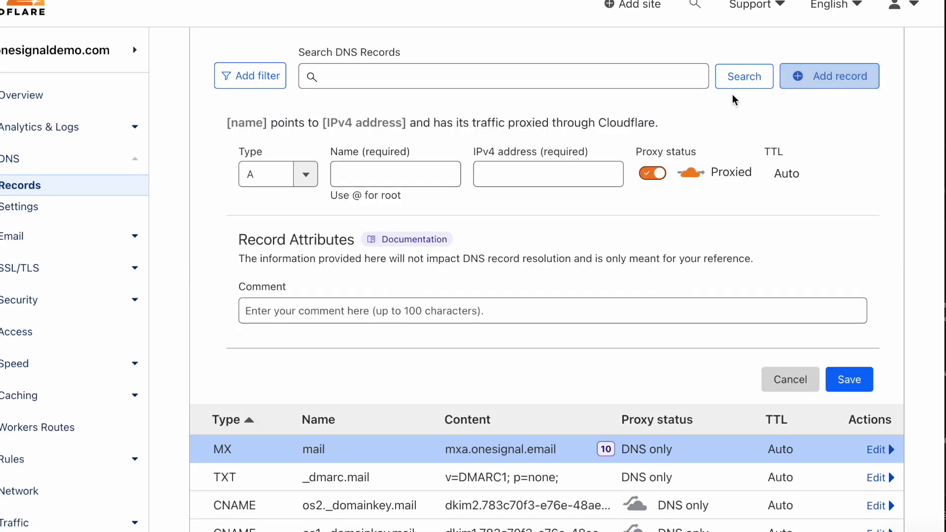
key(BackSpace)
text(mx)
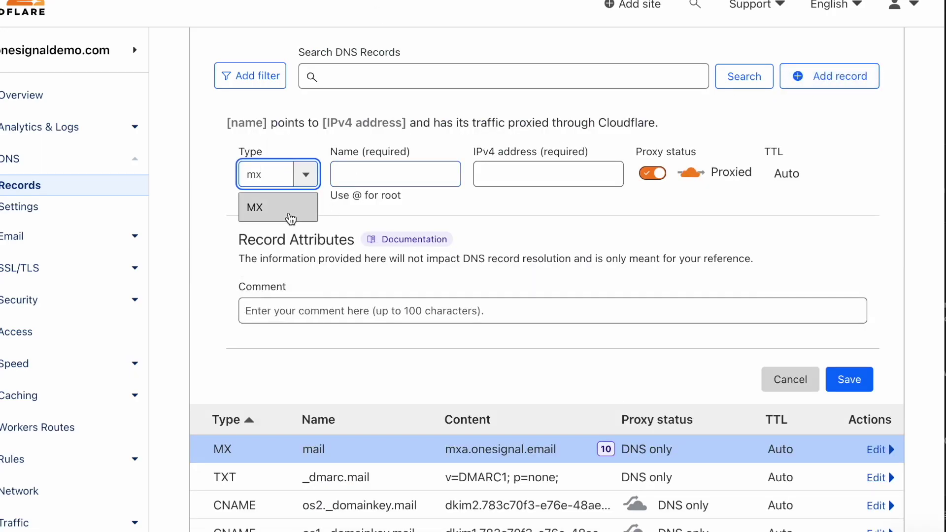
click(260, 213)
click(356, 181)
key(ctrl+v)
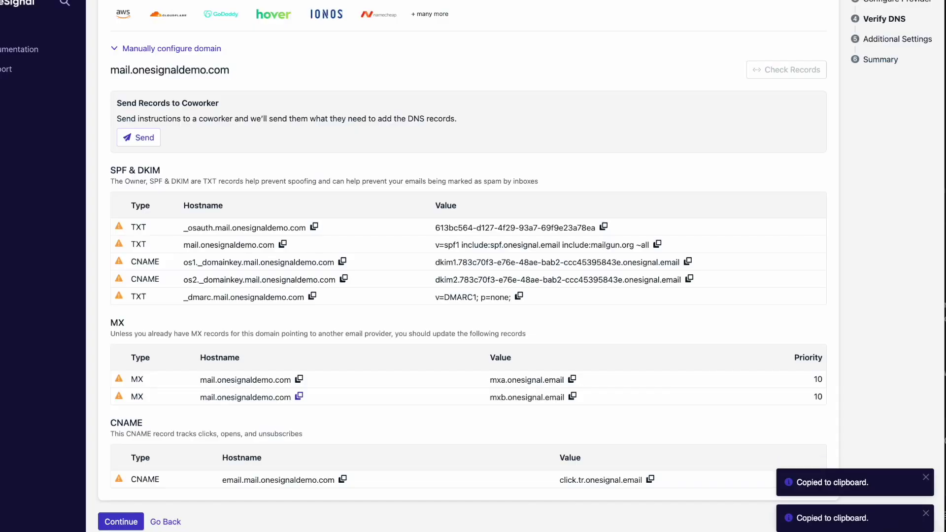
Set its mail server to mxb.onesignal.email with priority 10 and save.
click(573, 396)
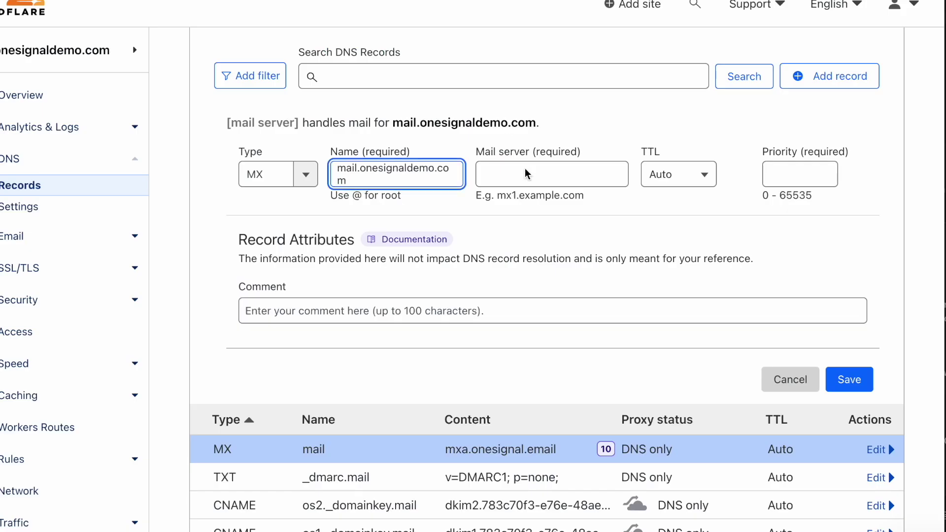
click(527, 173)
key(ctrl+v)
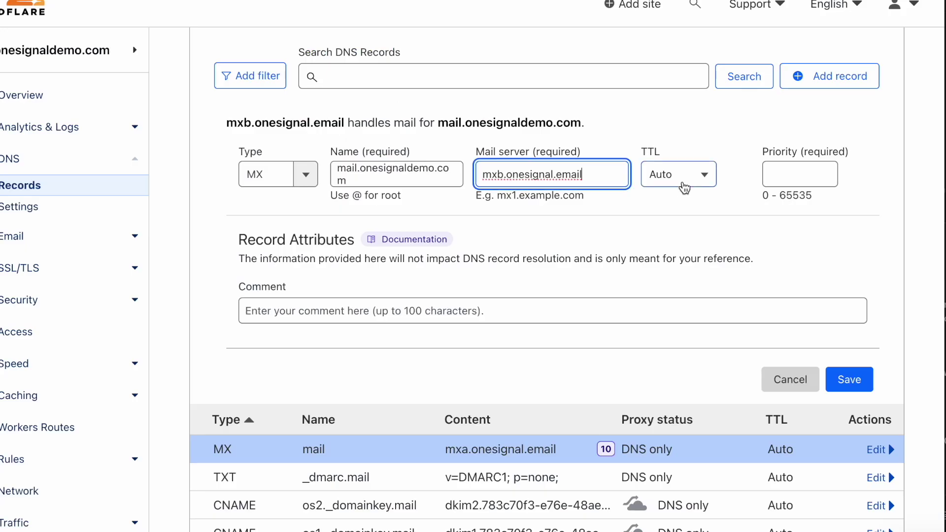
click(774, 175)
text(10)
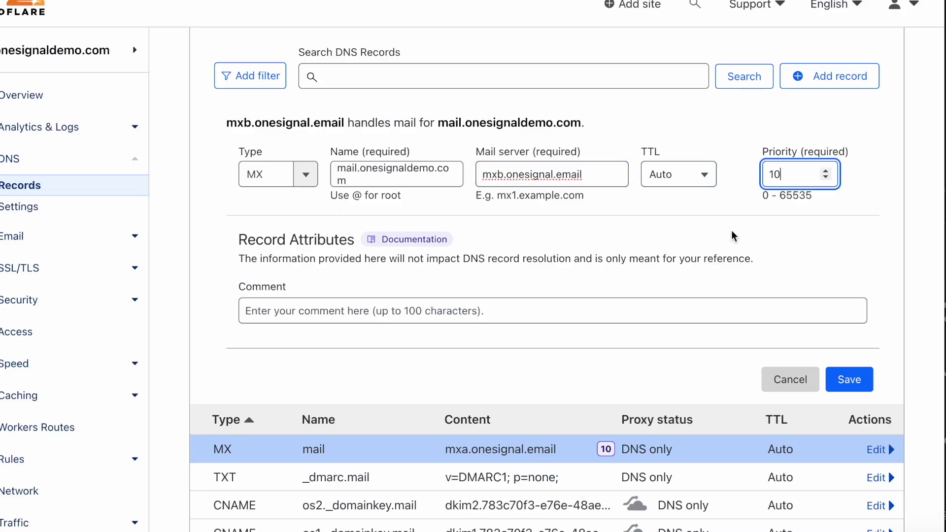
click(730, 243)
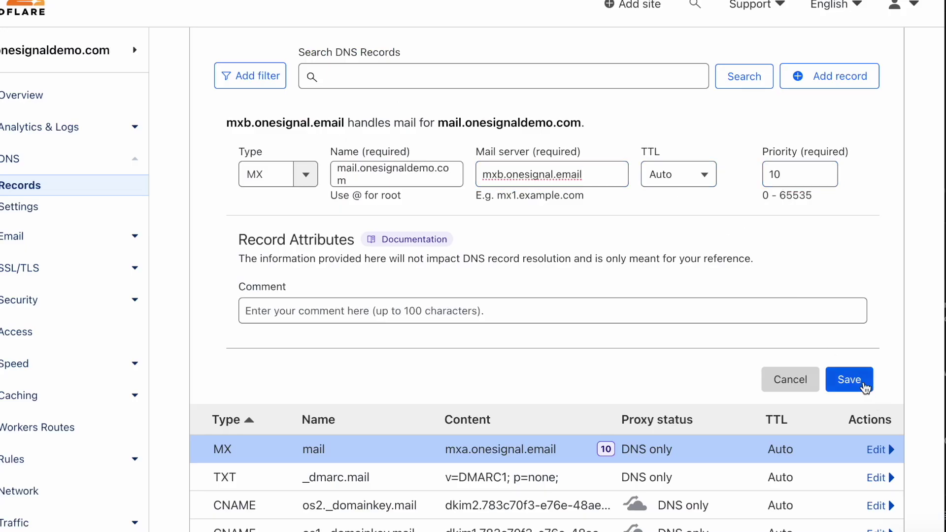
click(865, 386)
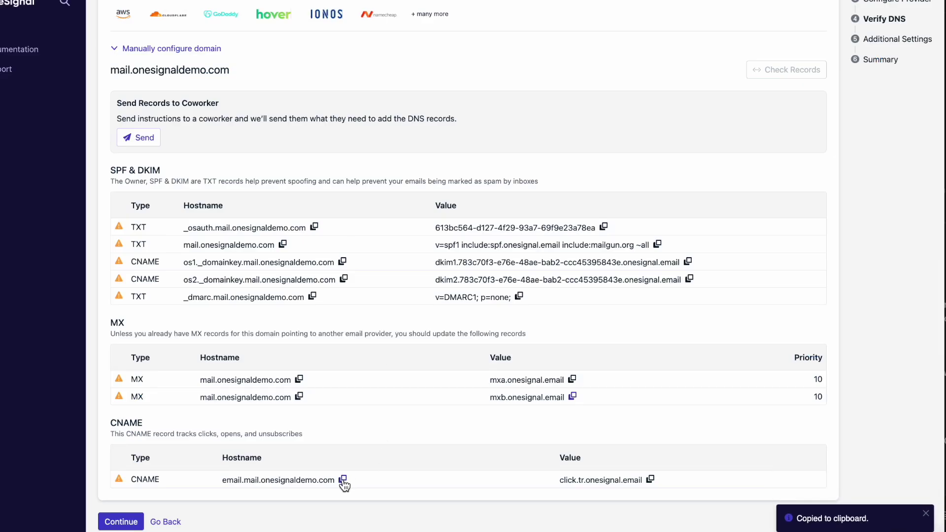
Start a CNAME record named email.mail.onesignaldemo.com.
click(343, 481)
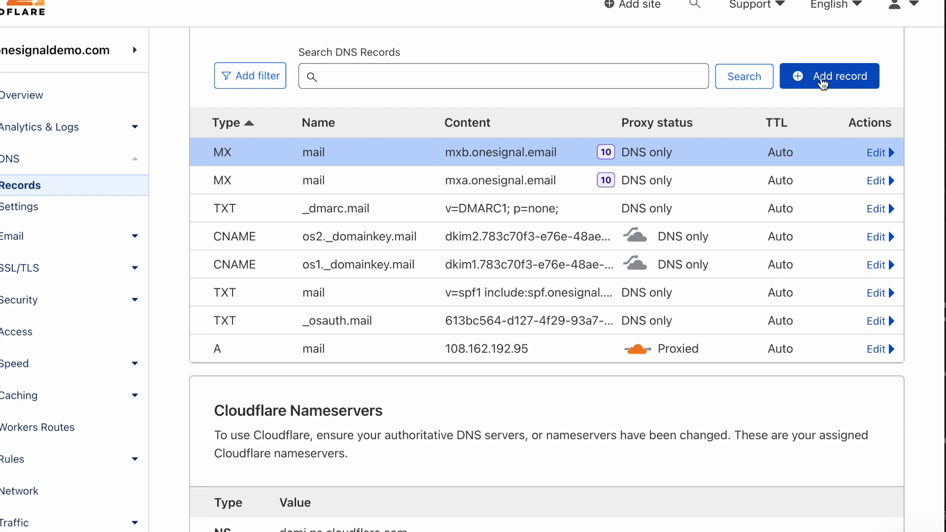
click(823, 81)
click(424, 173)
click(276, 175)
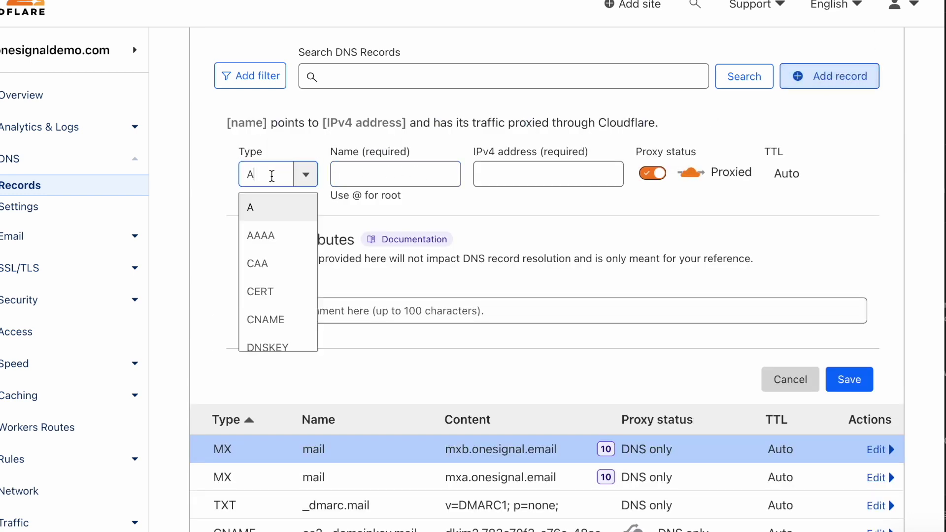
key(BackSpace)
text(cn)
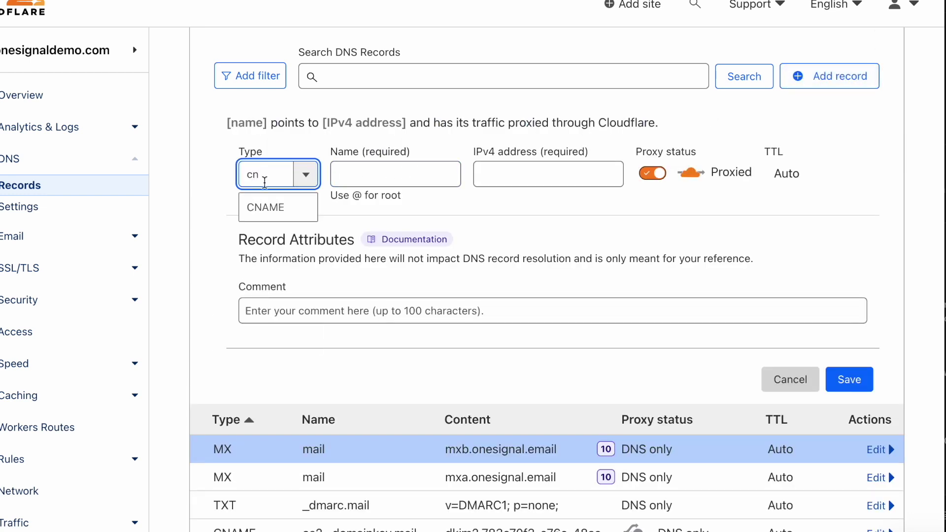
click(276, 207)
click(377, 178)
key(ctrl+v)
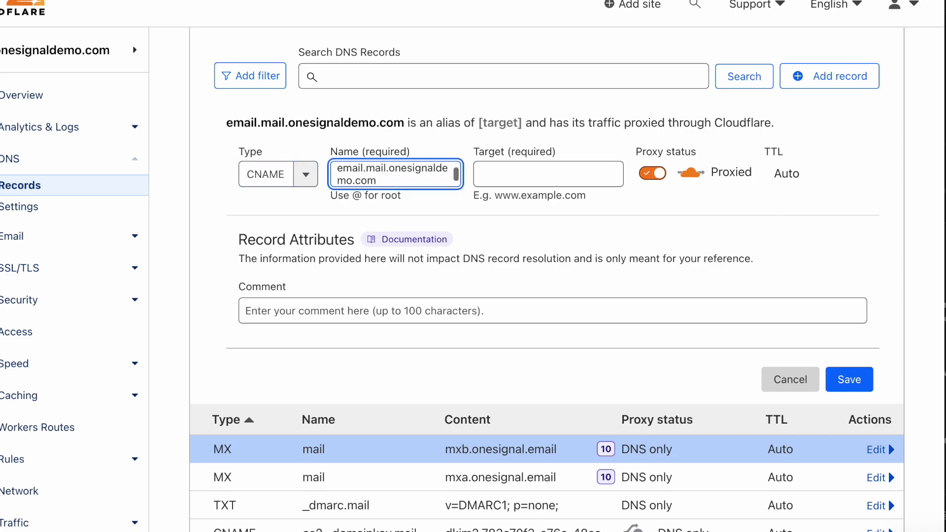
Point it at click.tr.onesignal.email, make it DNS only, and save.
key(alt+Tab)
click(650, 480)
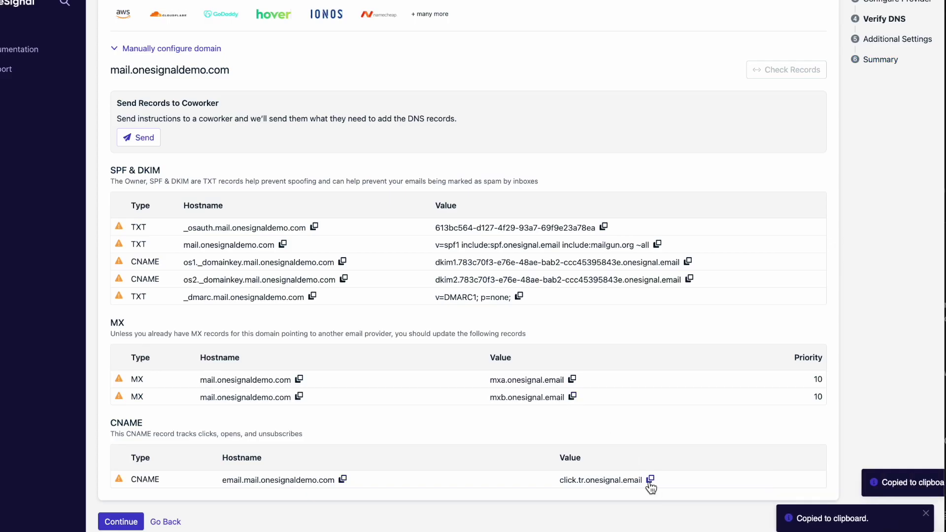
key(alt+Tab)
click(604, 185)
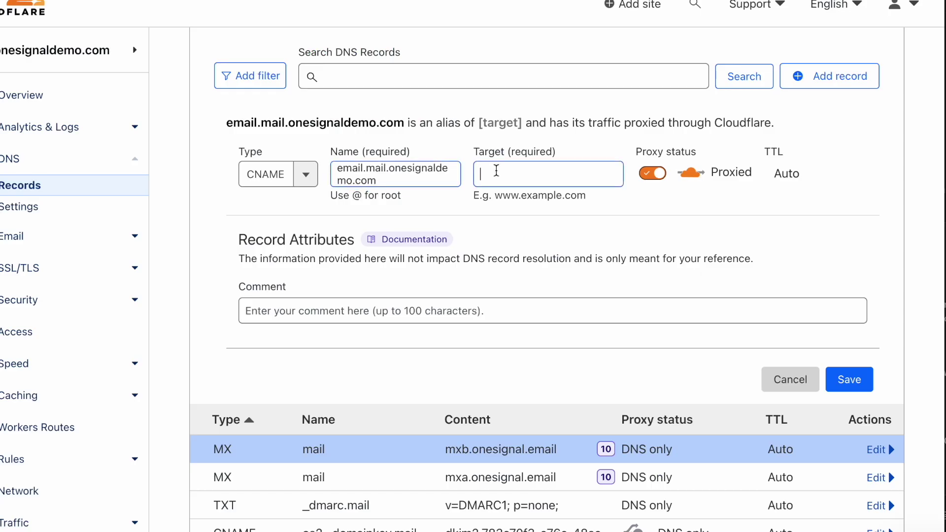
key(ctrl+v)
click(654, 177)
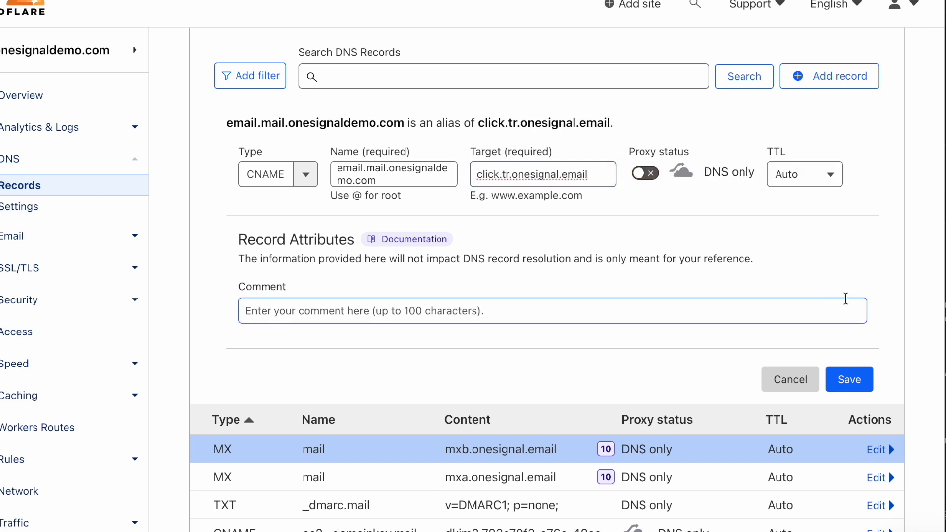
click(854, 384)
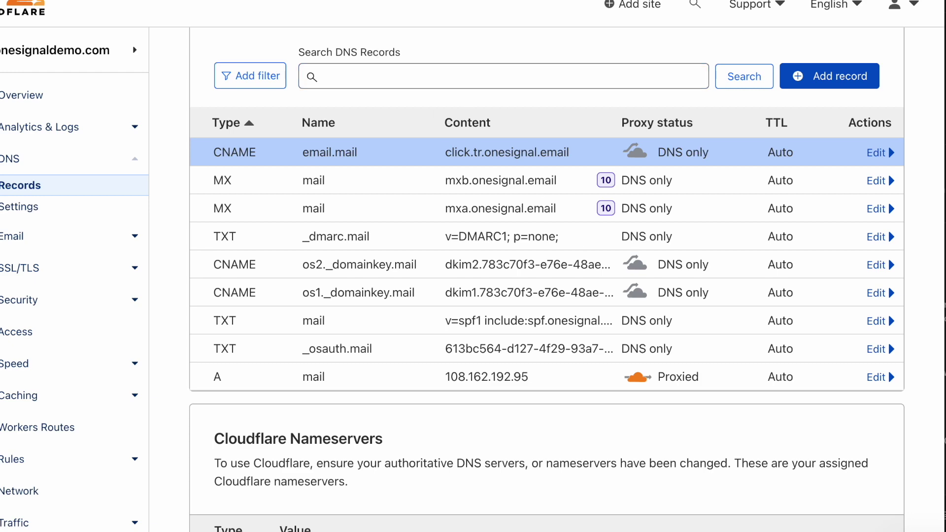
key(alt+Tab)
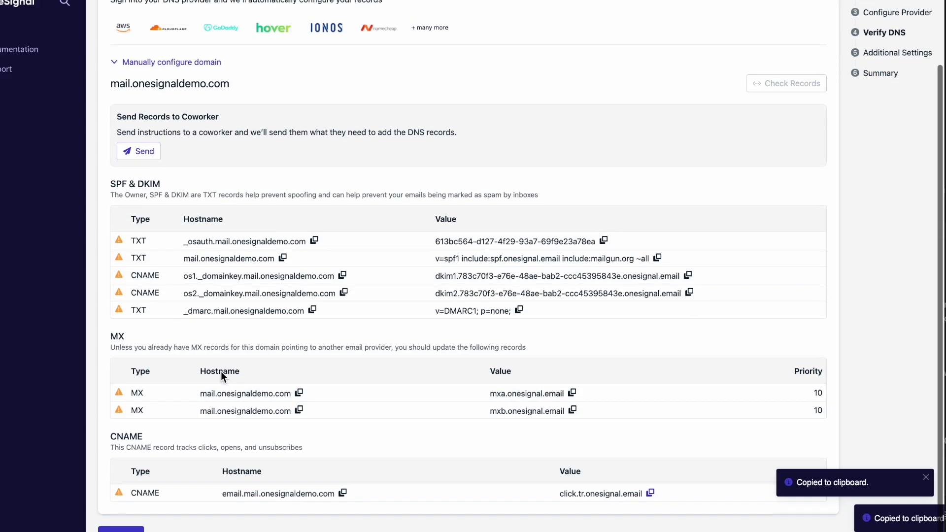
Run OneSignal's record check twice until all mail.onesignaldemo.com records show as authenticated.
scroll(221, 371, up, 5)
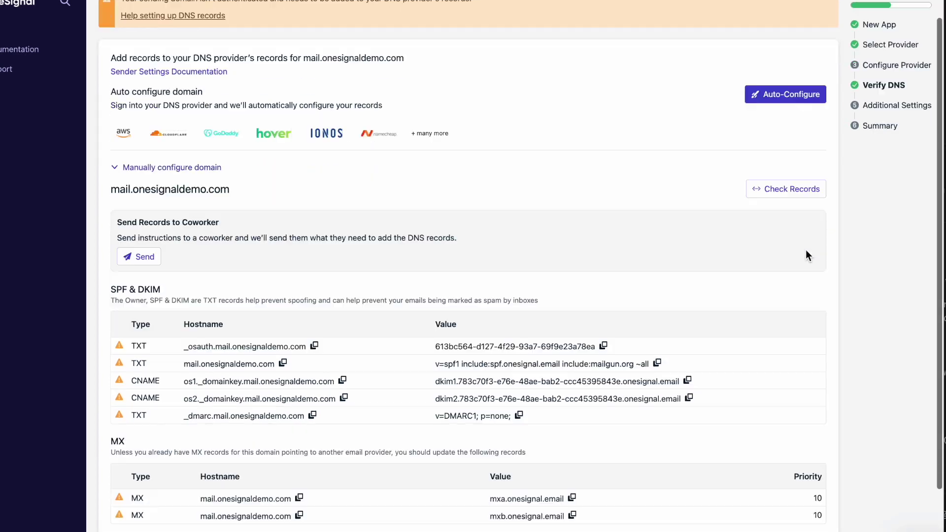
scroll(806, 249, down, 2)
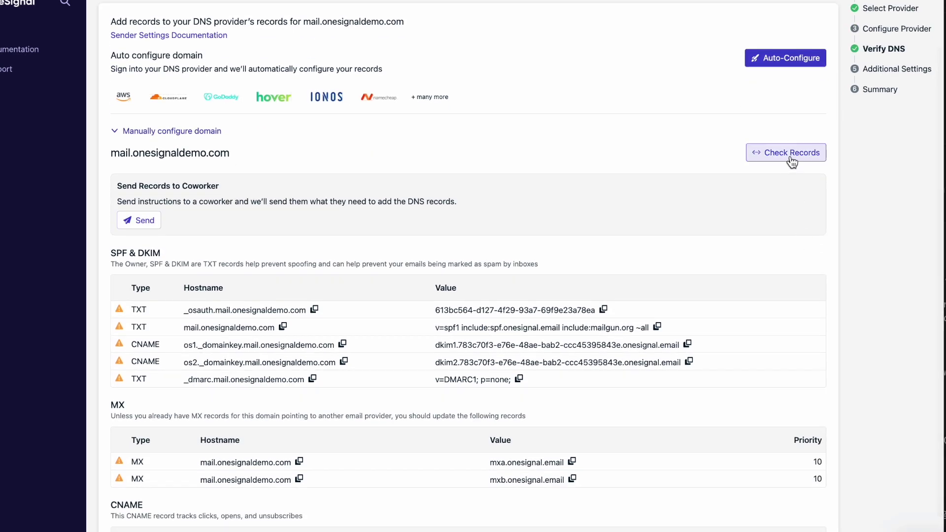
click(791, 153)
click(560, 159)
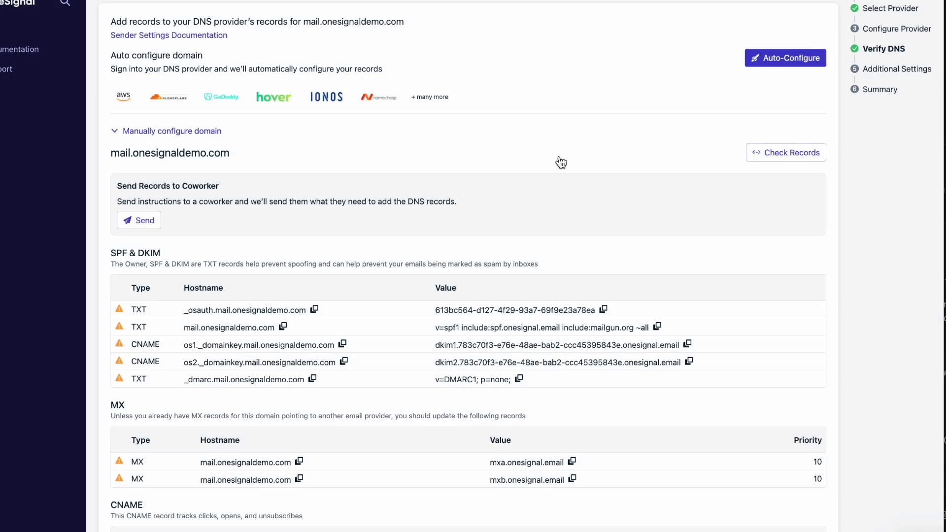
scroll(674, 235, down, 2)
click(794, 86)
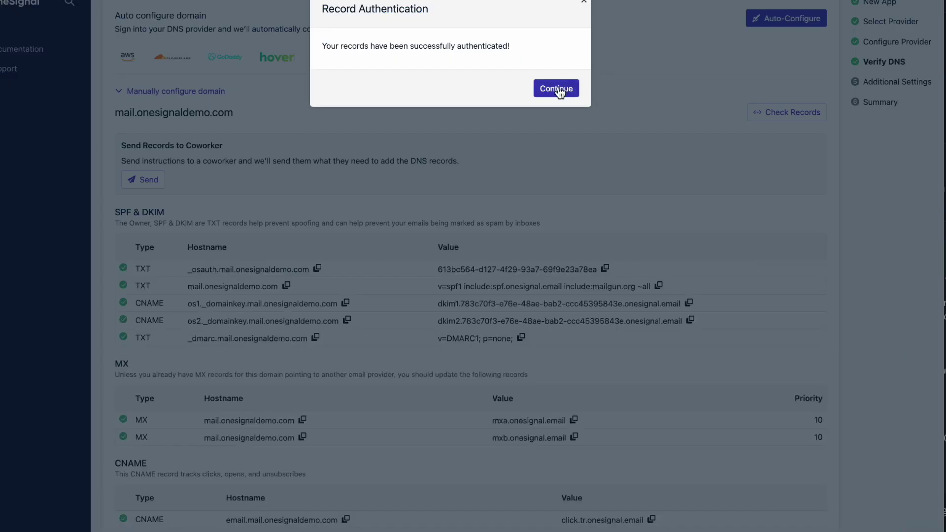
click(560, 89)
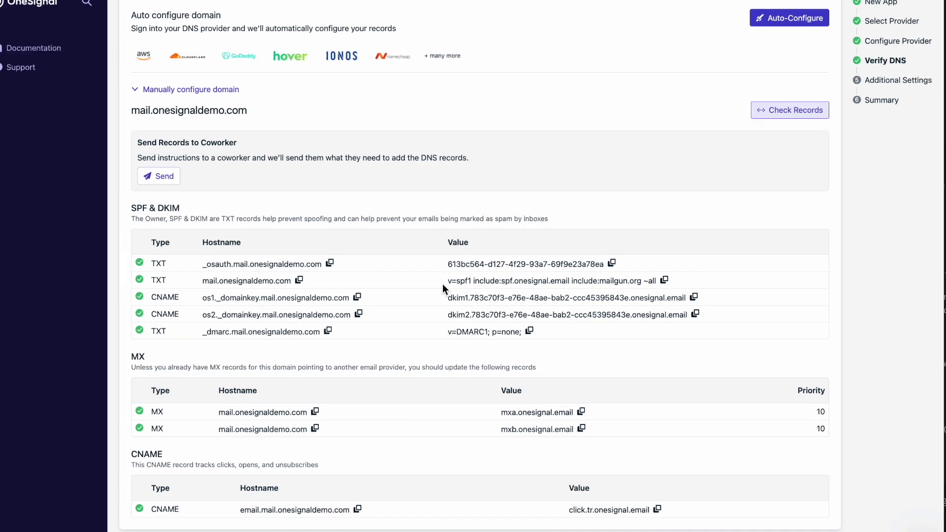